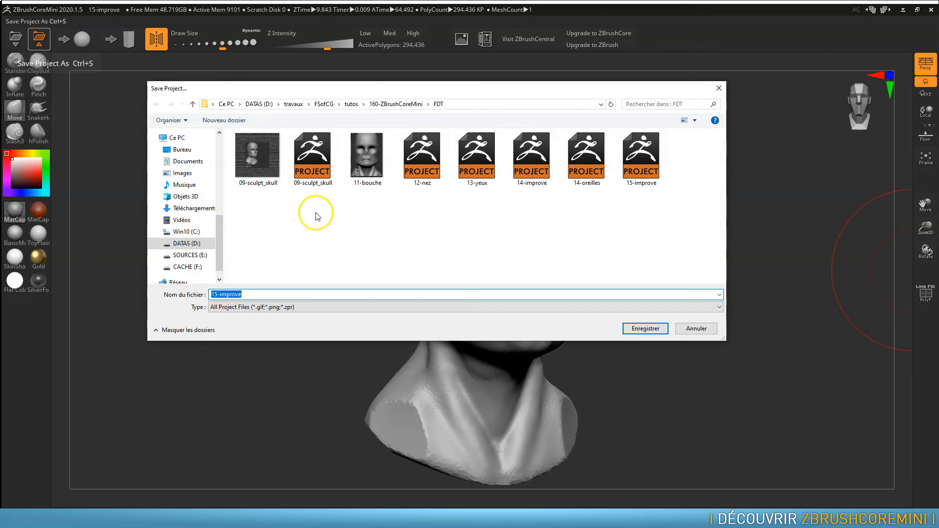
left_click(286, 308)
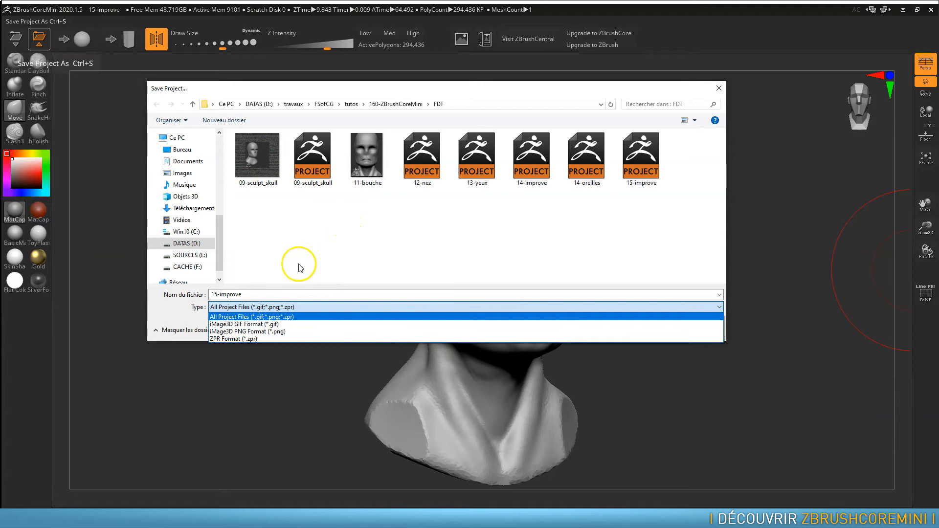
left_click(224, 338)
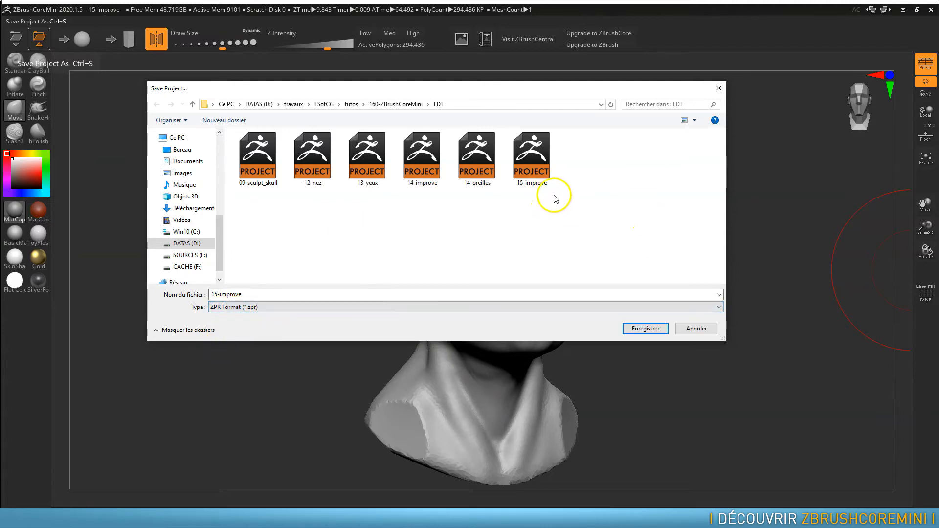
left_click(694, 329)
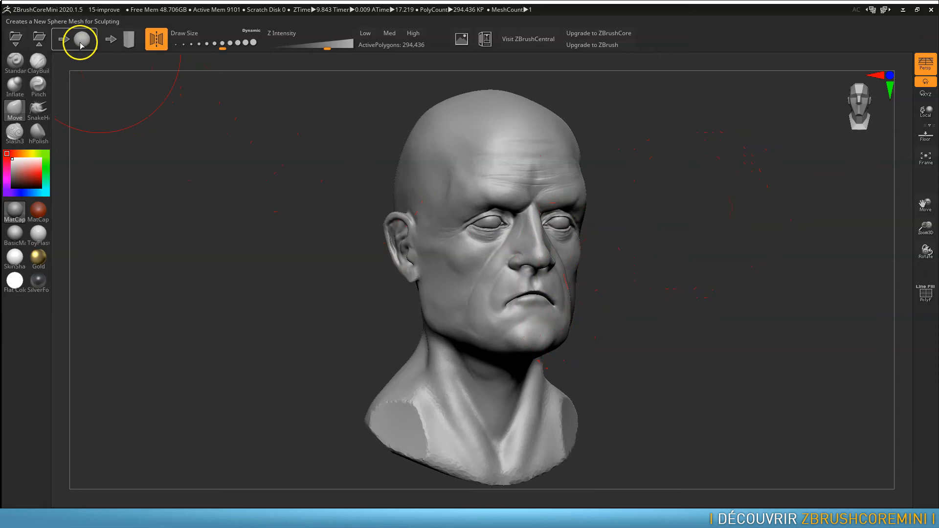
Step: Export an image of the bust in Photoshop (*.PSD) format under the name ZBrush Document in the FDT folder
left_click(462, 40)
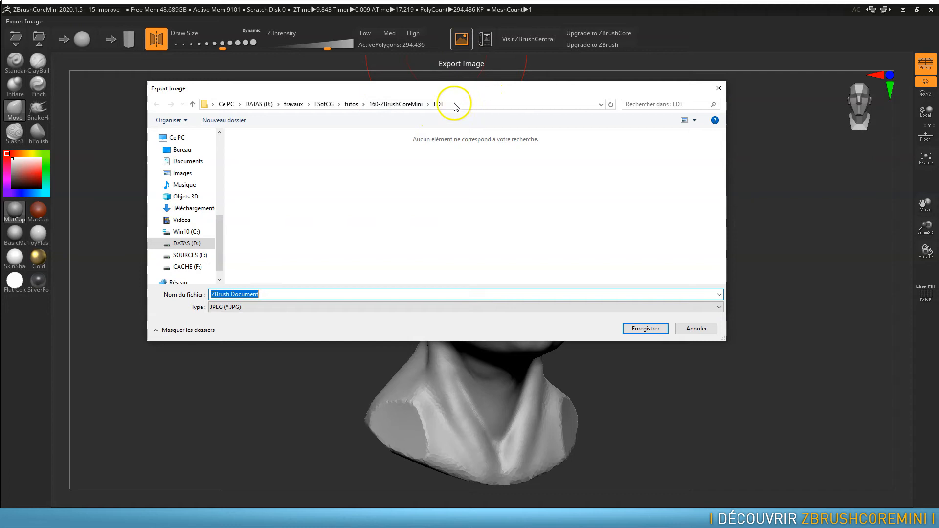
left_click(237, 307)
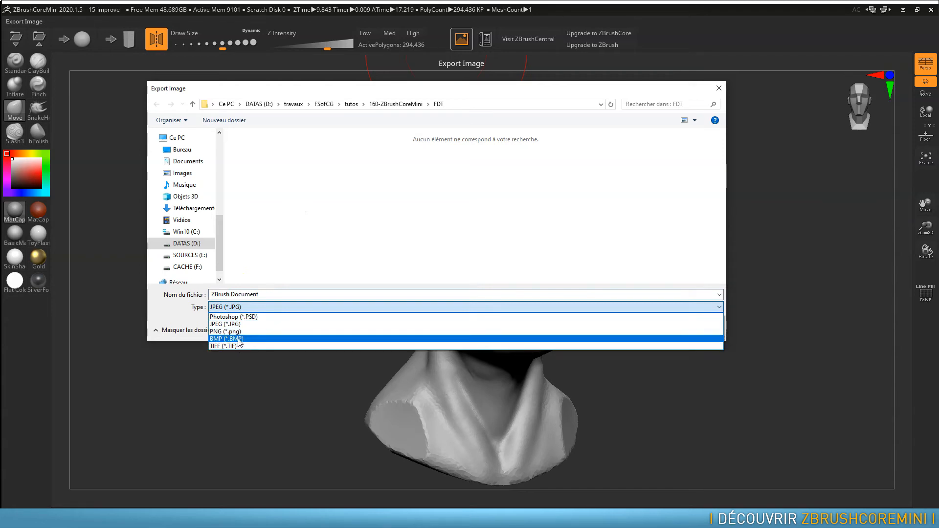
left_click(250, 320)
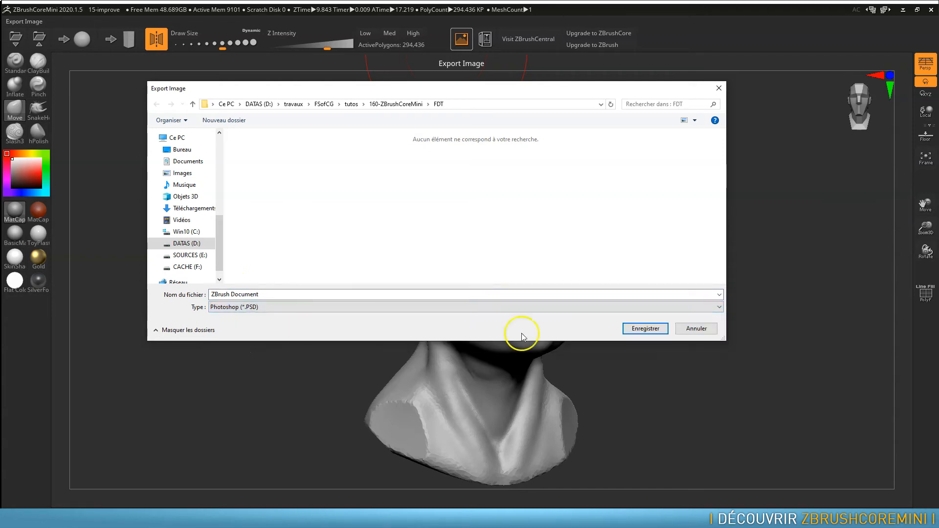
left_click(652, 332)
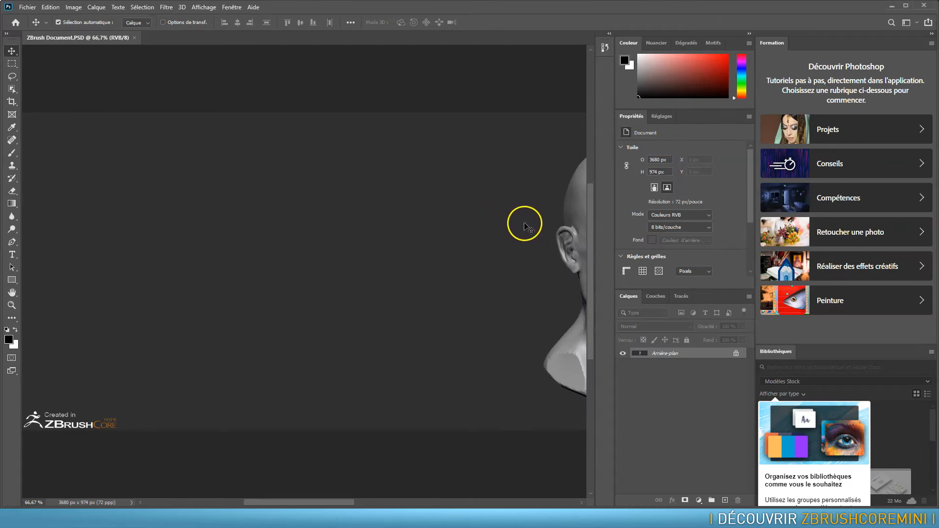
Step: In Photoshop, crop the exported image to a rectangular selection about 1093 x 974 px around the bust, save it, and return to ZBrushCoreMini
left_click_drag(537, 226, 283, 210)
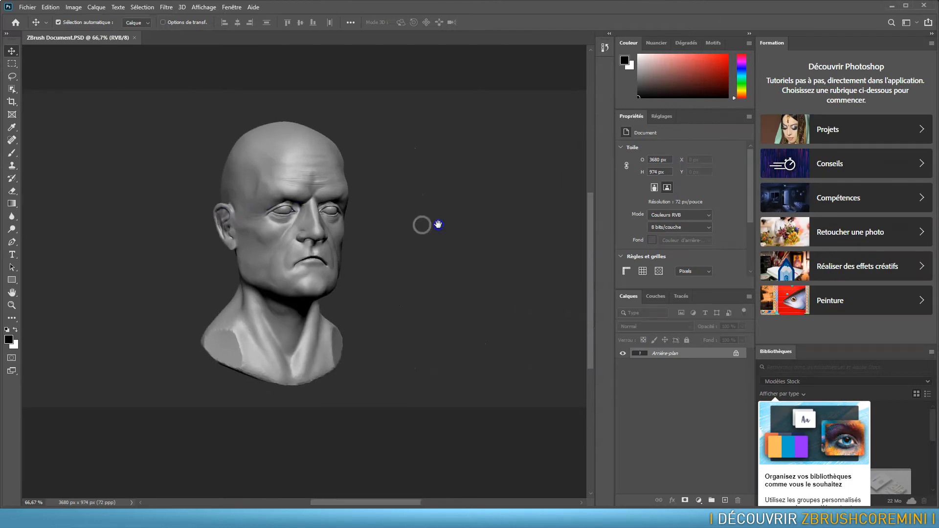
key("ctrl+minus")
key("ctrl+minus")
key("ctrl+minus")
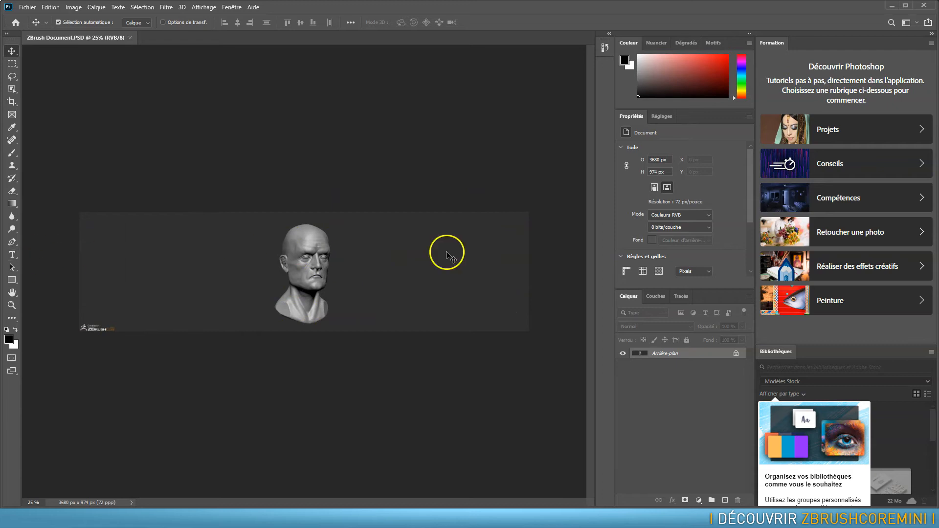
key("ctrl+1")
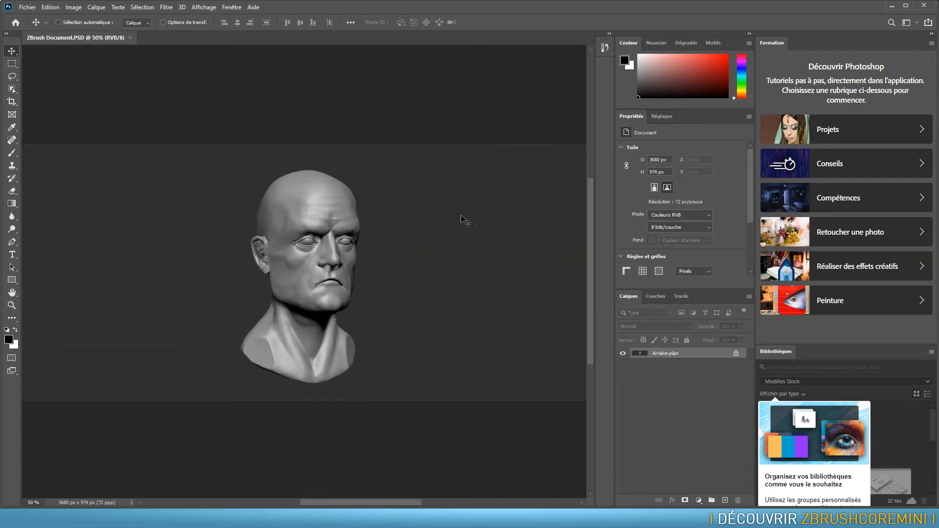
key("ctrl+minus")
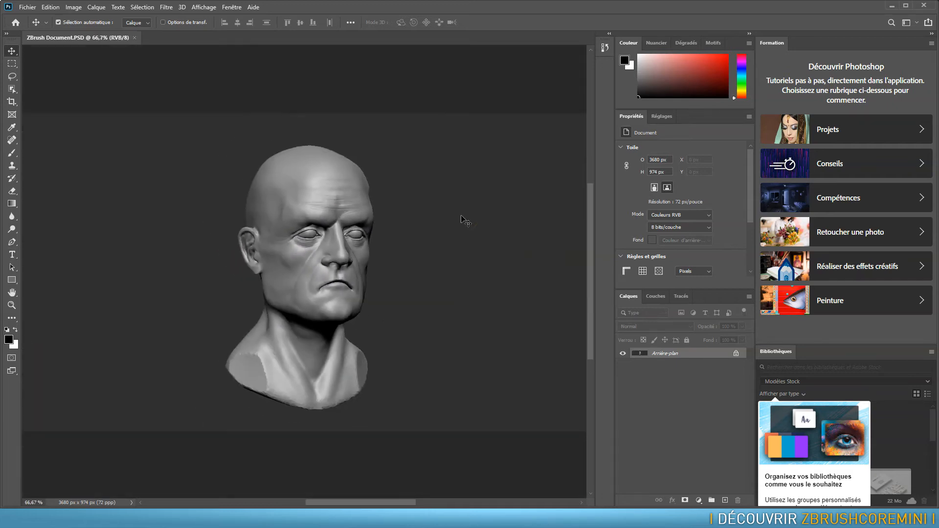
left_click(12, 101)
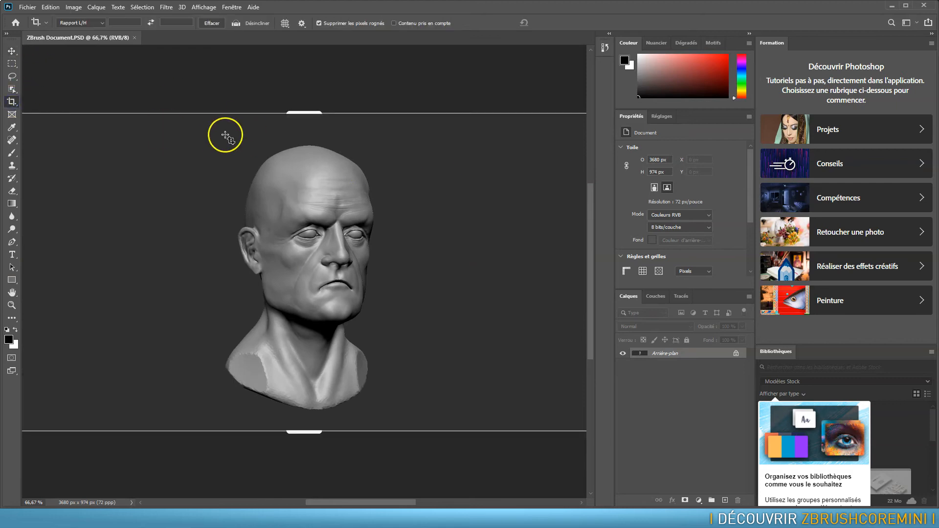
left_click(12, 63)
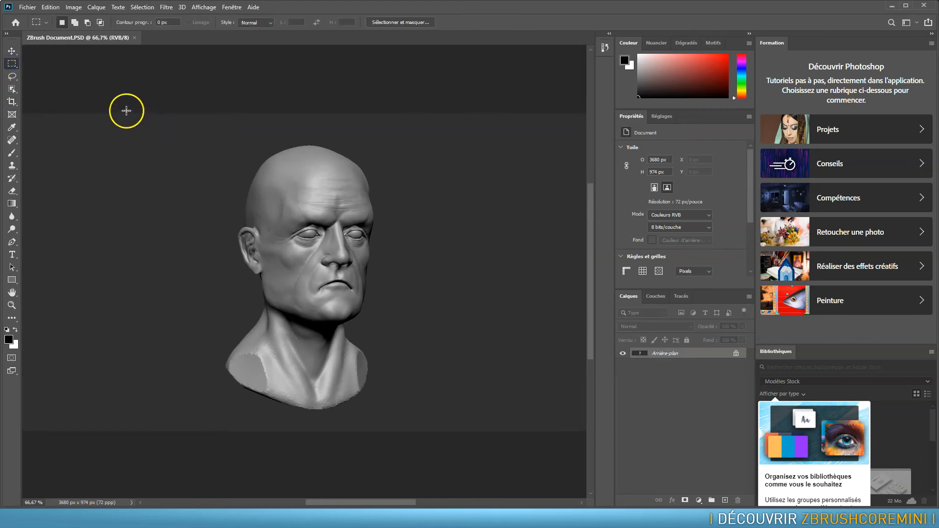
left_click_drag(132, 99, 489, 438)
left_click(73, 7)
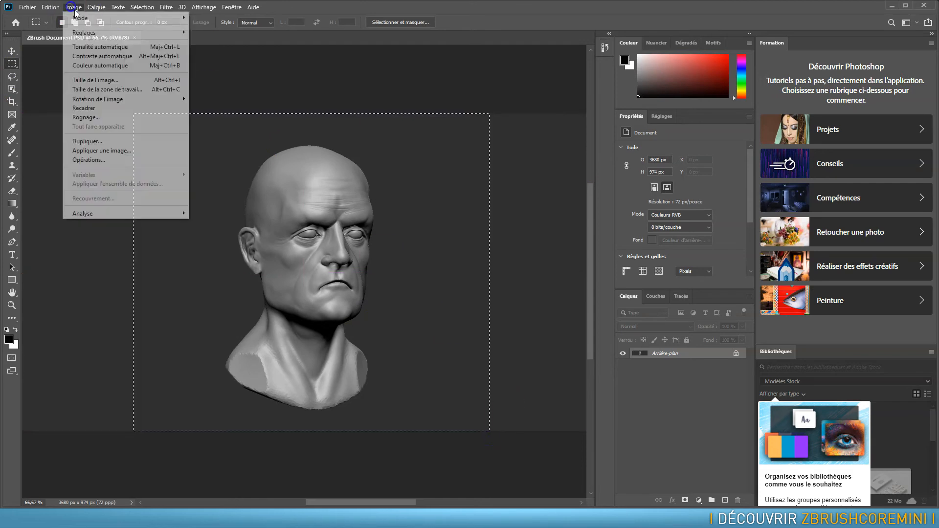
left_click(131, 106)
key("ctrl+s")
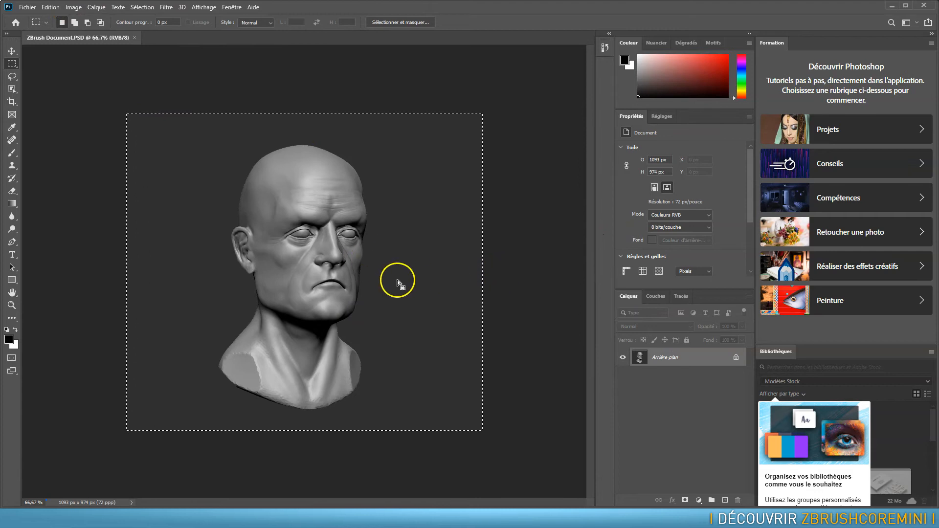
left_click(923, 5)
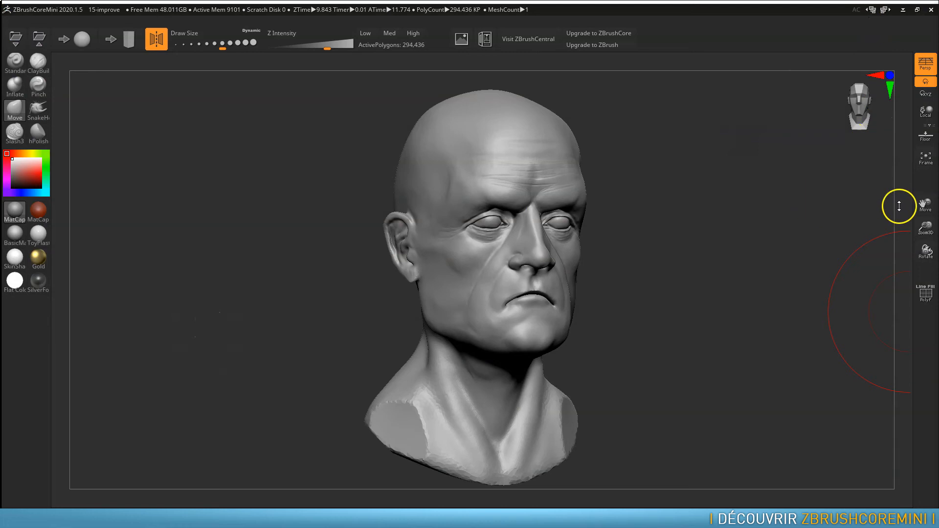
Step: Start a new image export as JPEG (*.JPG) with the file name image_rendu in the FDT folder
left_click(462, 40)
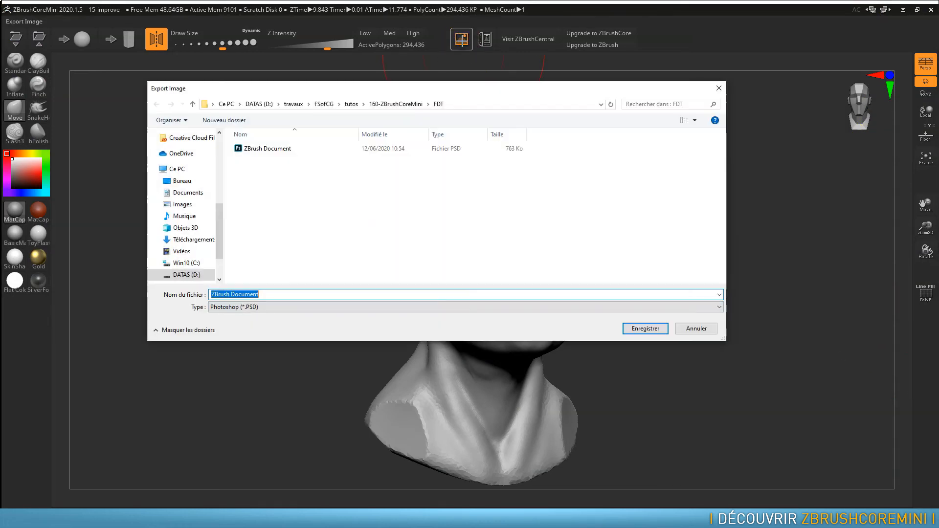
left_click(264, 306)
left_click(259, 323)
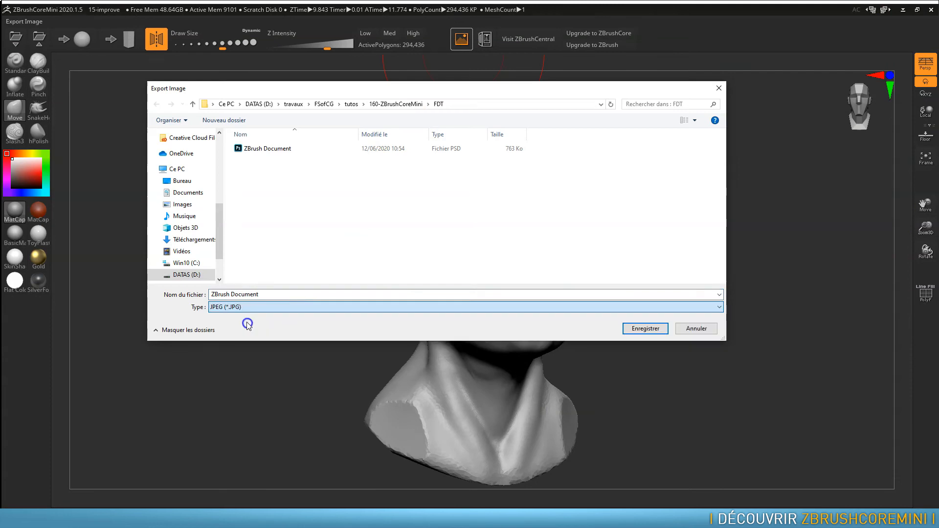
double_click(268, 294)
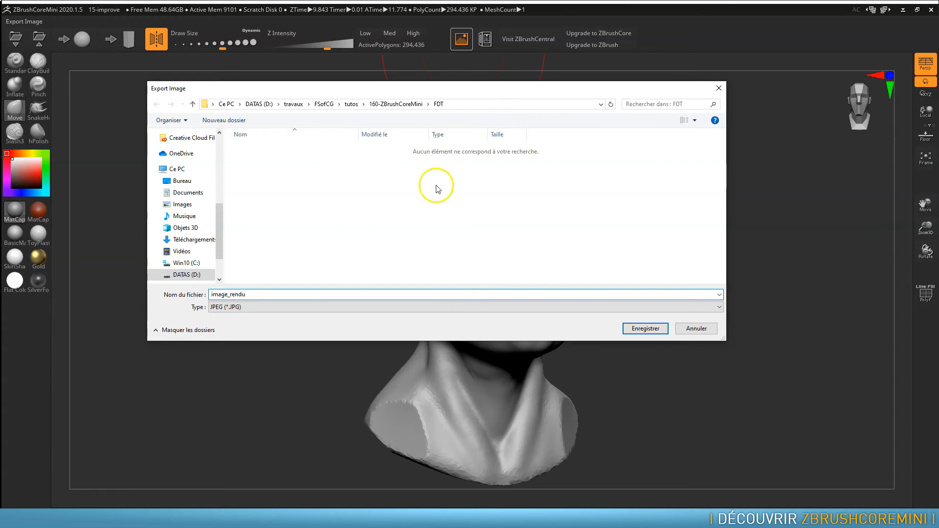
left_click(646, 329)
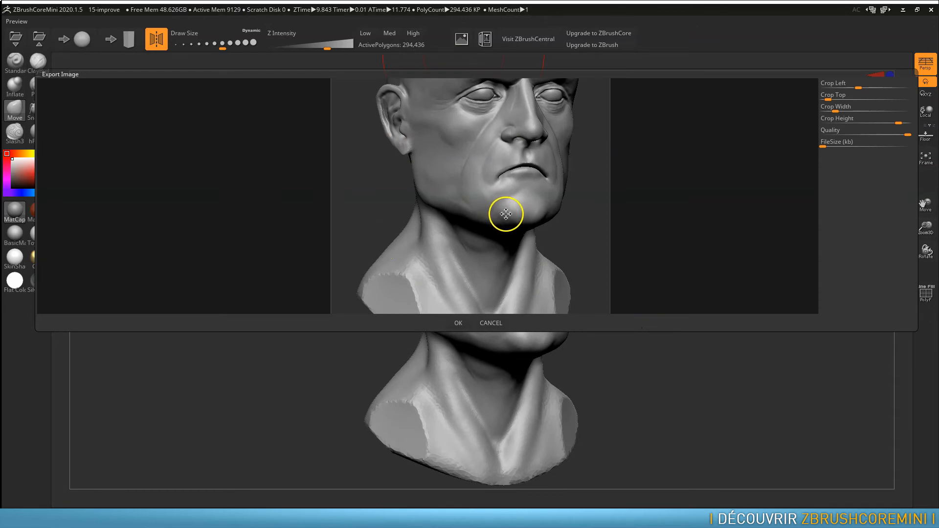
Step: Frame the export crop around the bust at 550 x 862 px with quality 100 and complete the export
left_click_drag(526, 157, 527, 219)
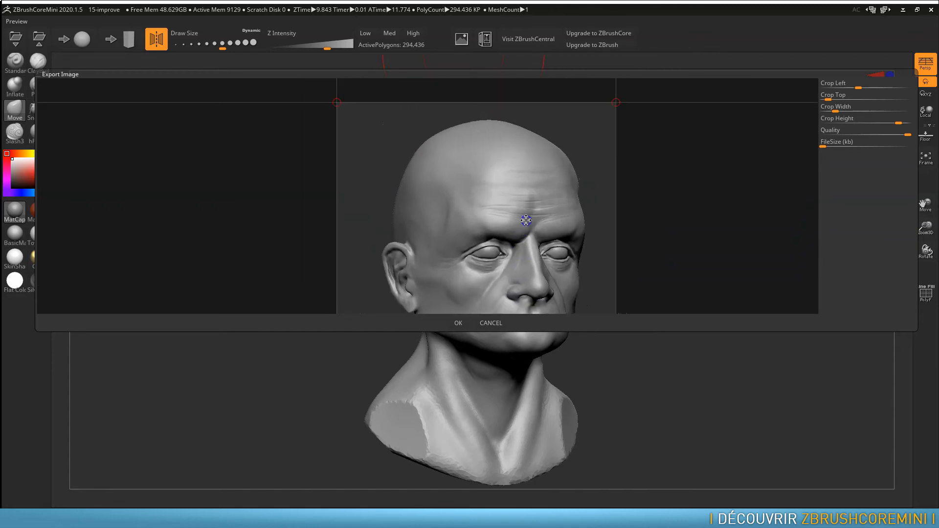
mouse_move(857, 87)
left_mouse_down()
mouse_move(833, 109)
mouse_move(851, 88)
left_mouse_up()
left_click_drag(535, 272, 545, 161)
left_click_drag(897, 122, 894, 122)
left_click_drag(568, 150, 558, 259)
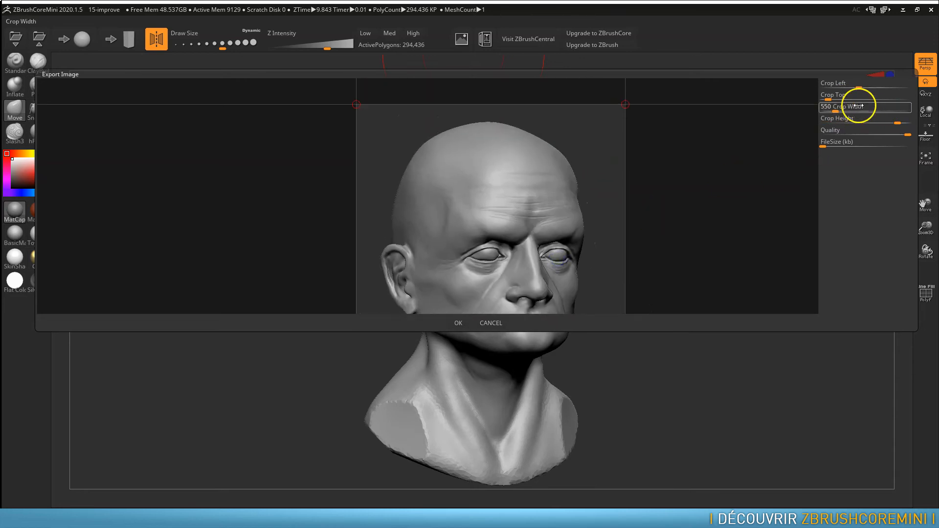
left_click_drag(828, 99, 828, 99)
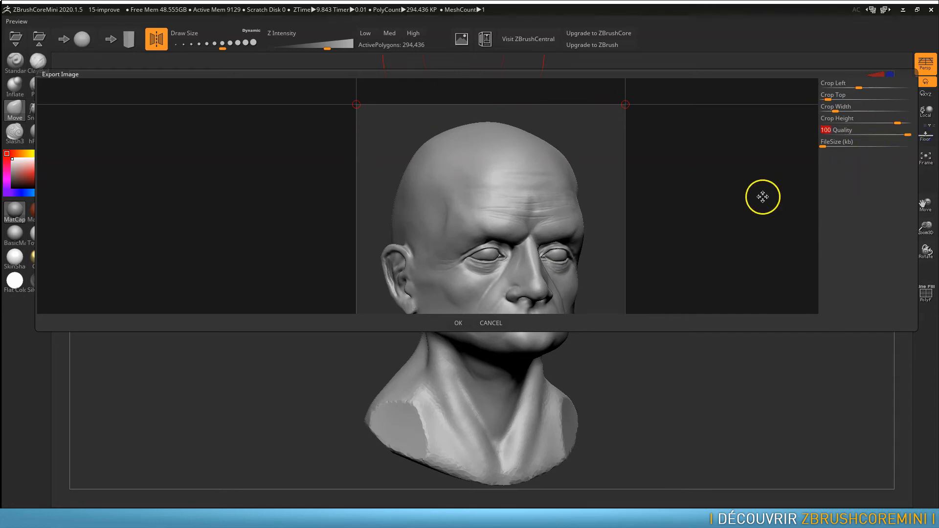
left_click(459, 322)
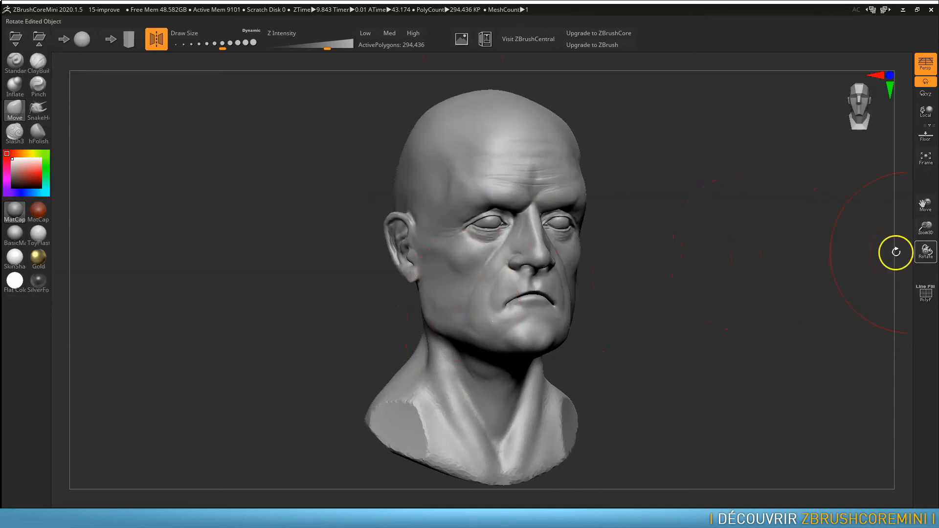
Step: Open image_rendu from the FDT folder in Photos to check the exported render, and close the viewer
left_click_drag(938, 88, 402, 66)
left_click(211, 193)
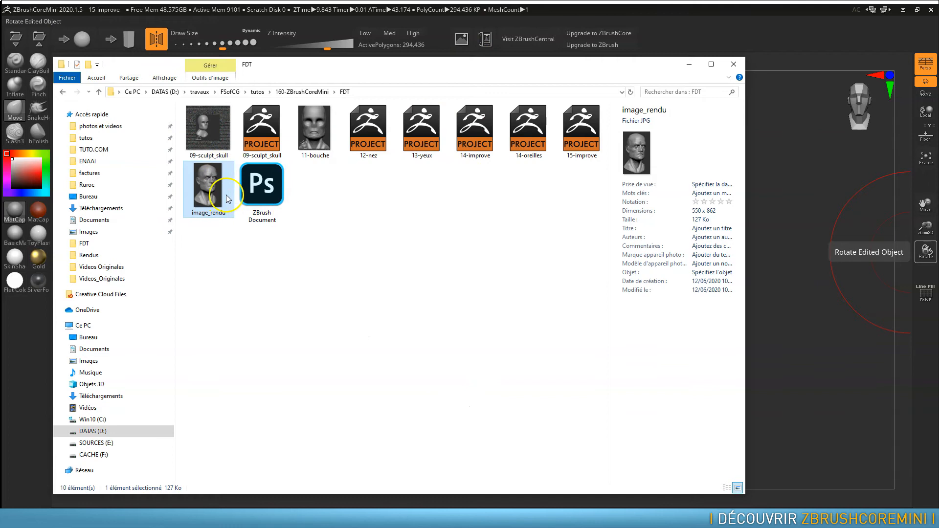
right_click(211, 177)
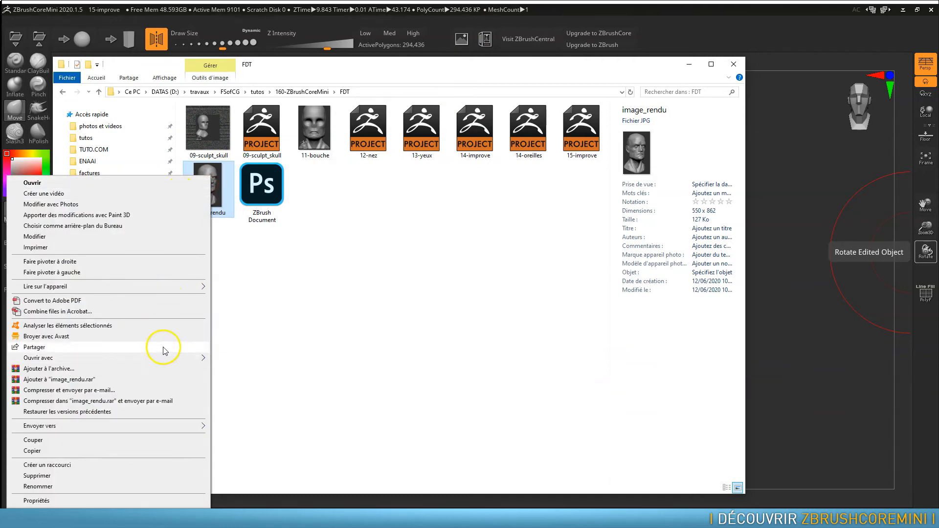
mouse_move(170, 362)
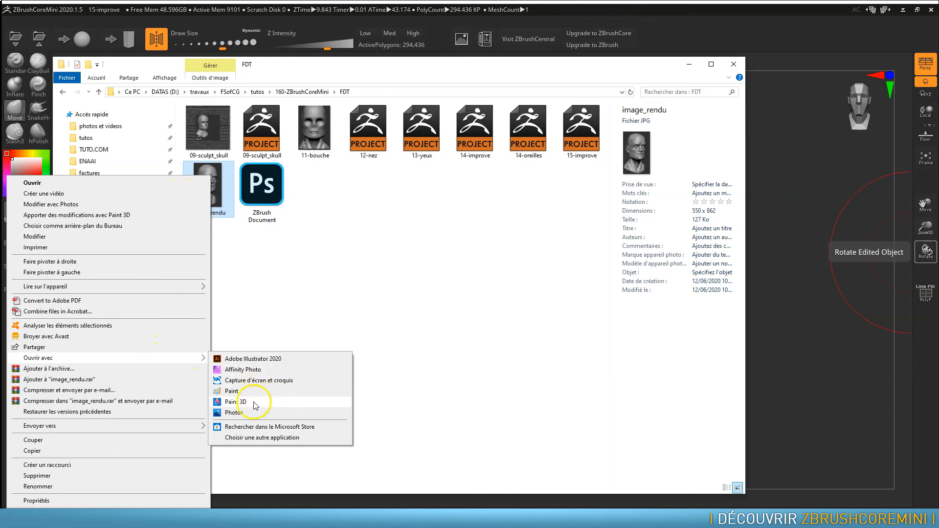
left_click(231, 413)
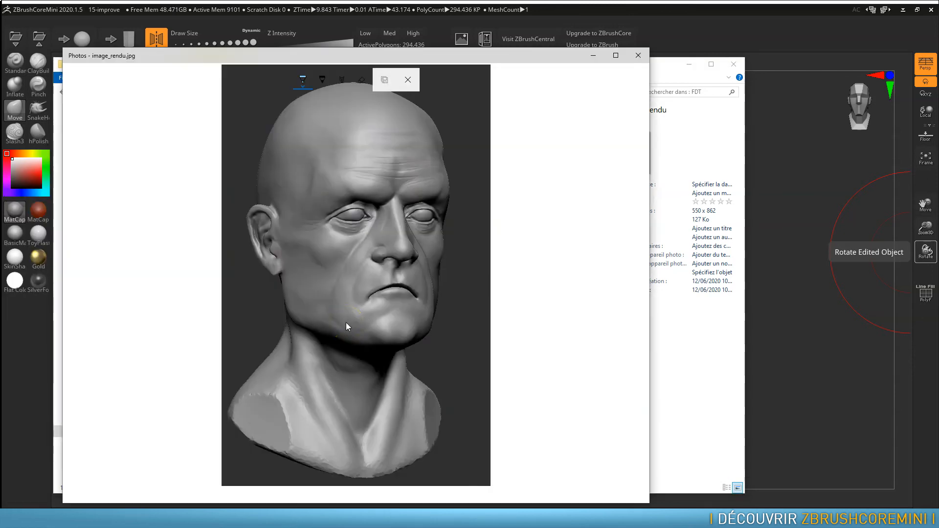
left_click(638, 56)
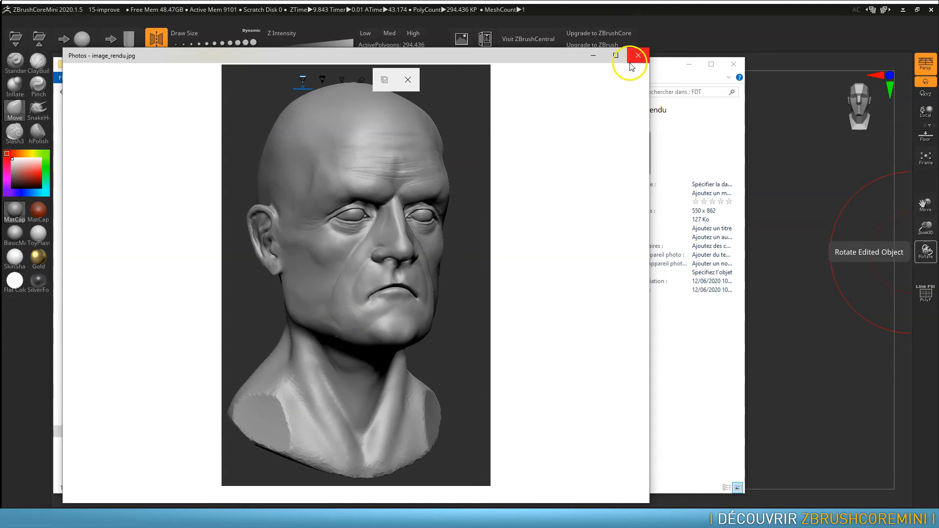
left_click_drag(505, 72, 938, 103)
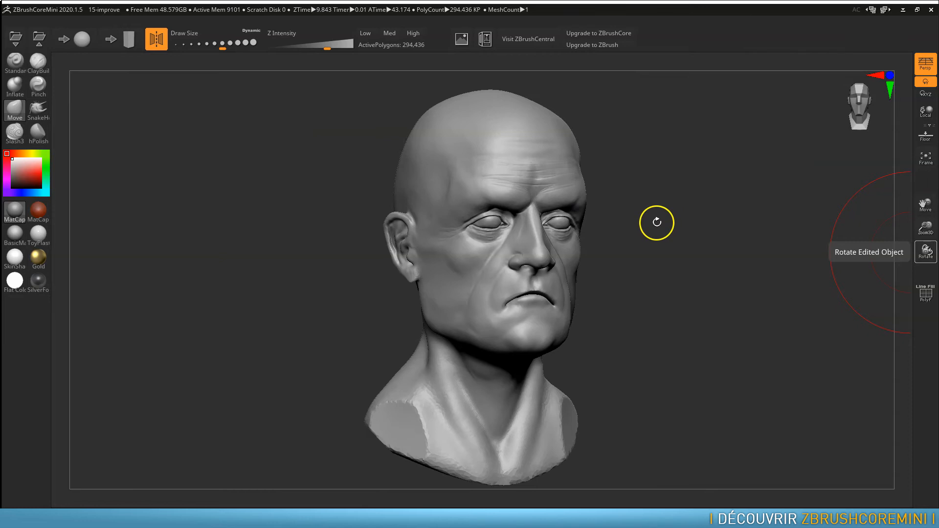
Step: Export the bust for 3D printing as an OBJ (*.obj) file named 3DPrint in the FDT folder
left_click(483, 42)
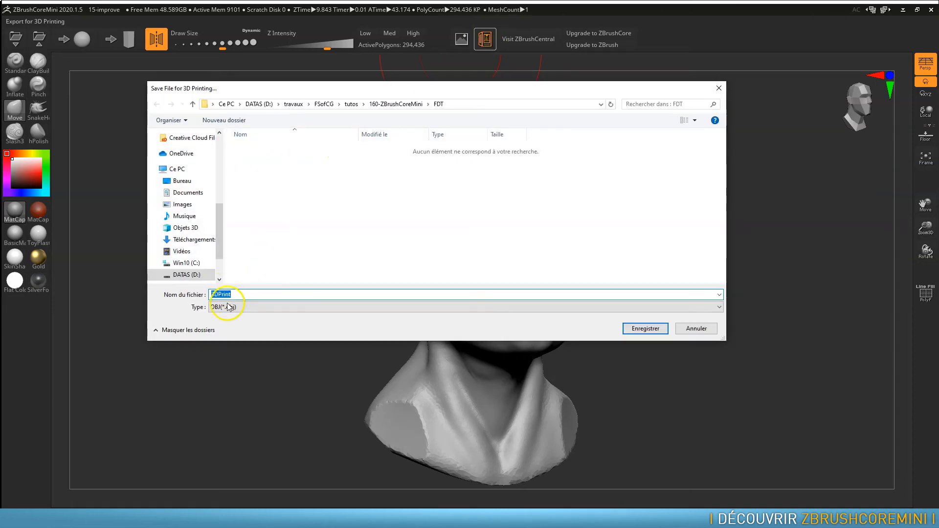
left_click(242, 307)
left_click(235, 317)
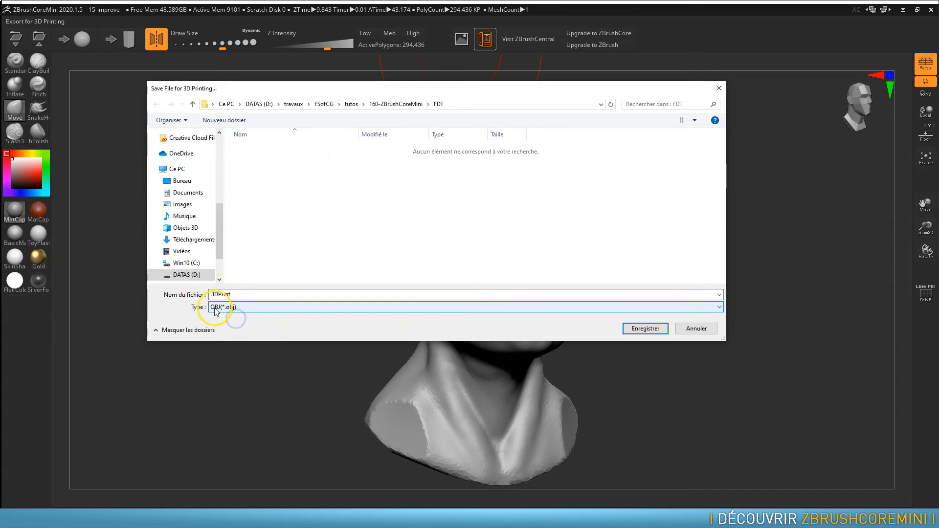
left_click(644, 330)
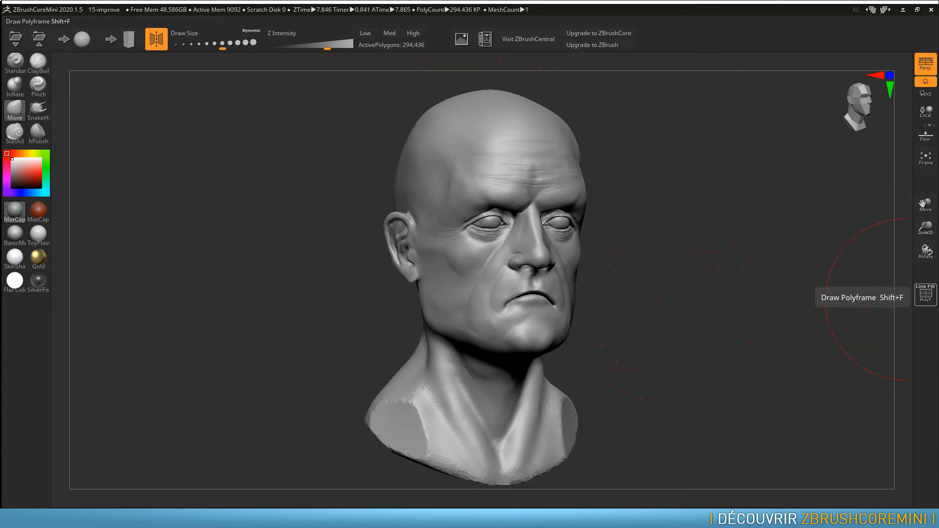
Step: Locate the 3DPrint file in the FDT folder and switch to 3ds Max
left_click_drag(938, 87, 550, 73)
left_click(277, 143)
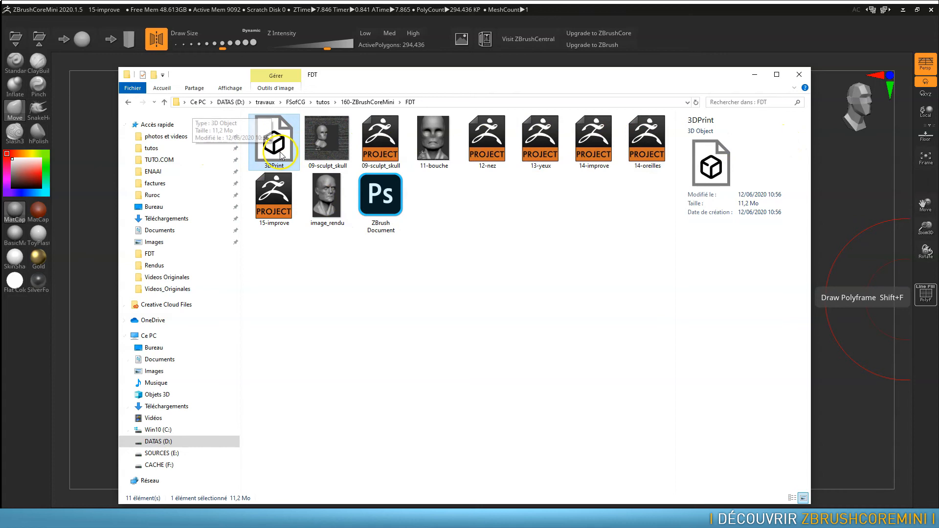
left_click(323, 520)
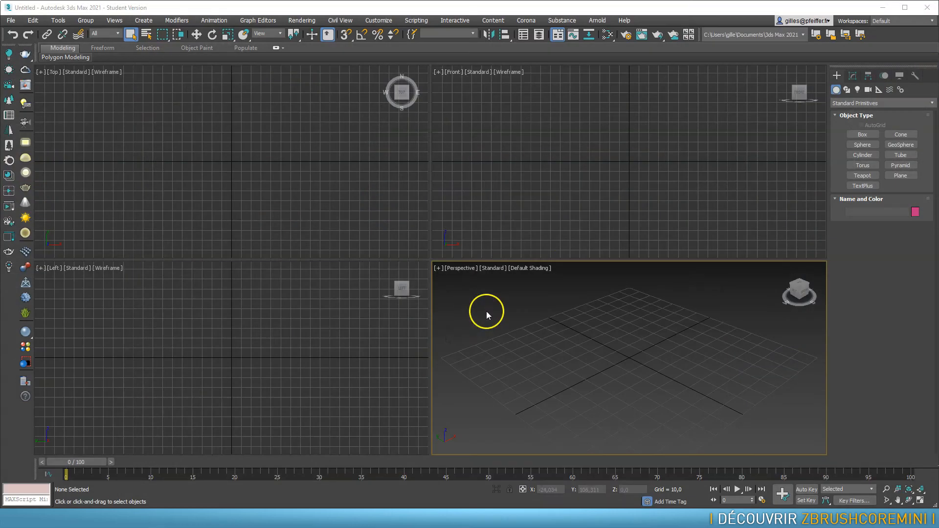
Step: Choose the 3DPrint file from the FDT folder for import into the empty scene
left_click(10, 21)
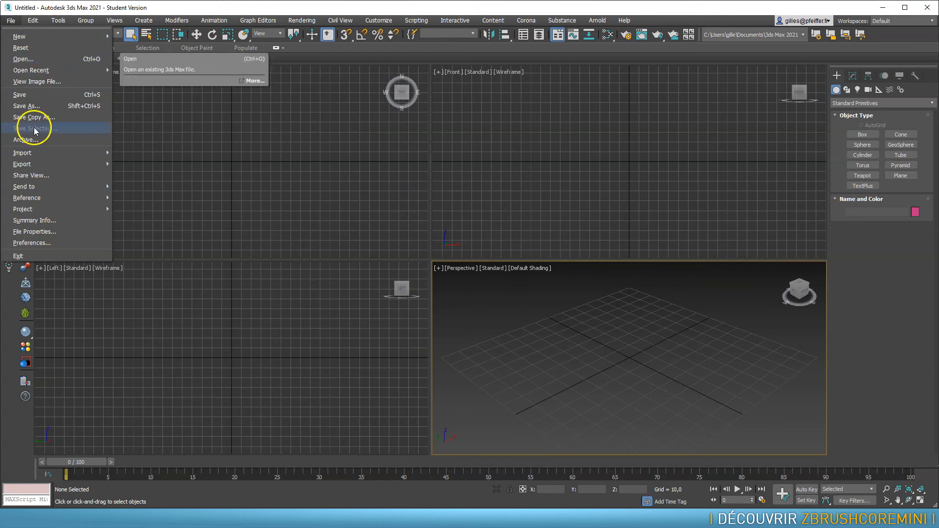
mouse_move(37, 152)
left_click(127, 156)
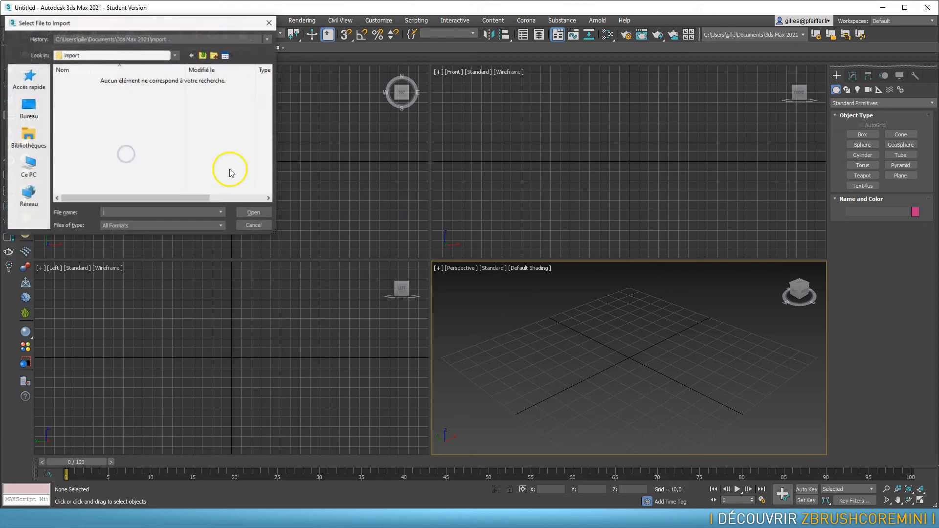
left_click_drag(136, 17, 288, 77)
left_click(192, 131)
scroll(308, 201, "down", 3)
scroll(308, 200, "up", 3)
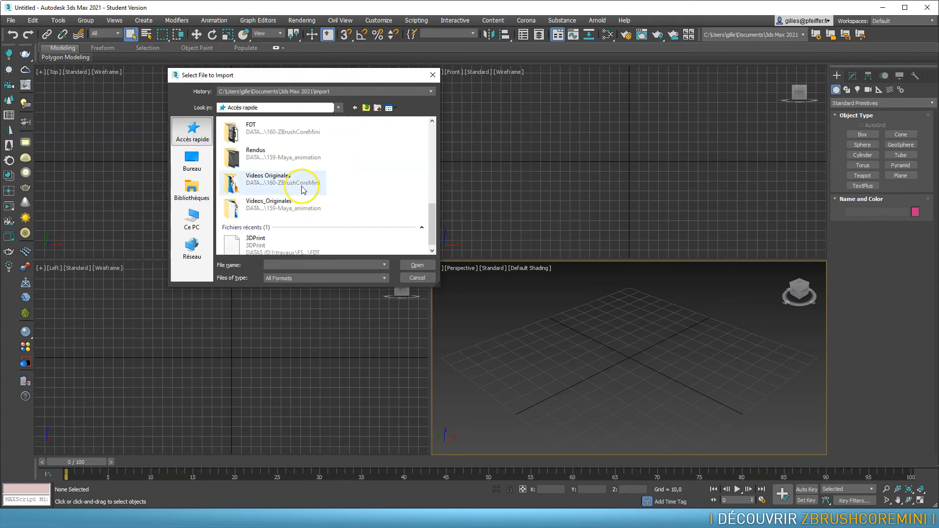
double_click(279, 139)
left_click(250, 156)
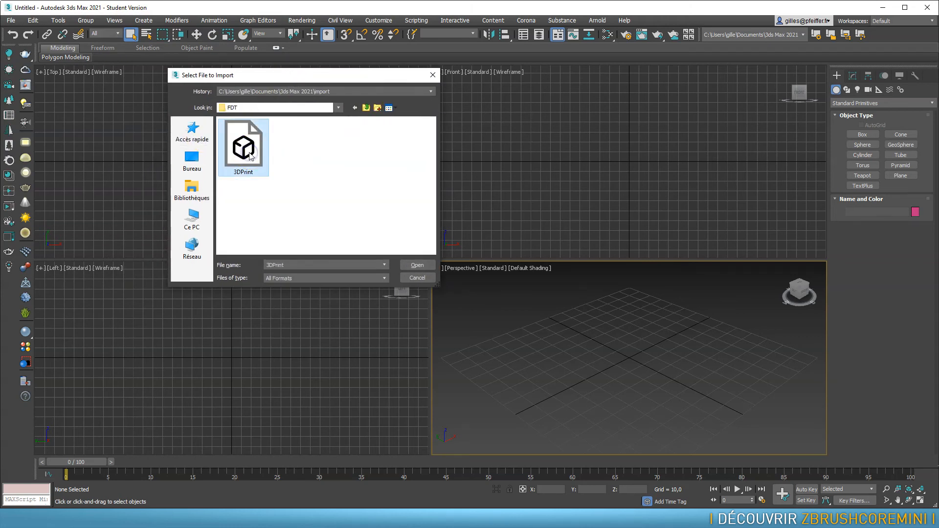
left_click(416, 265)
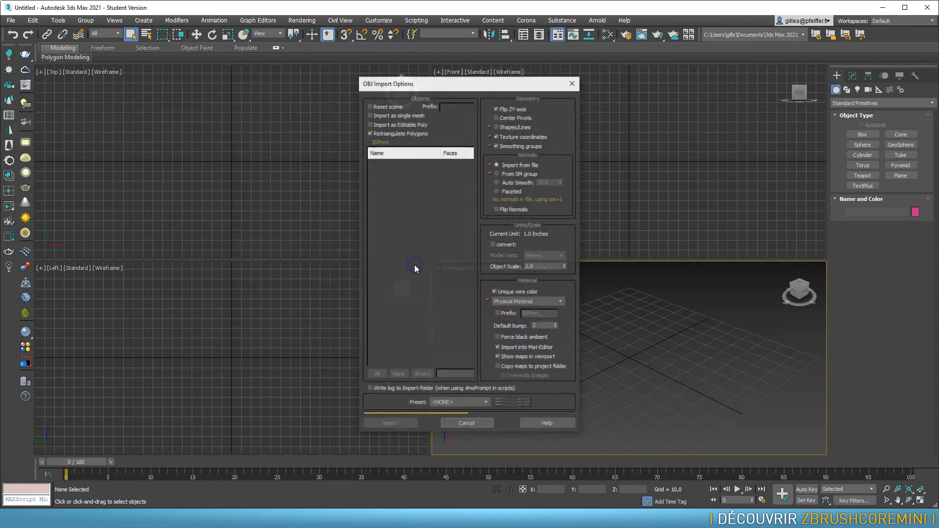
Step: Apply the ZBrush preset in the OBJ import options and import the bust
left_click(454, 406)
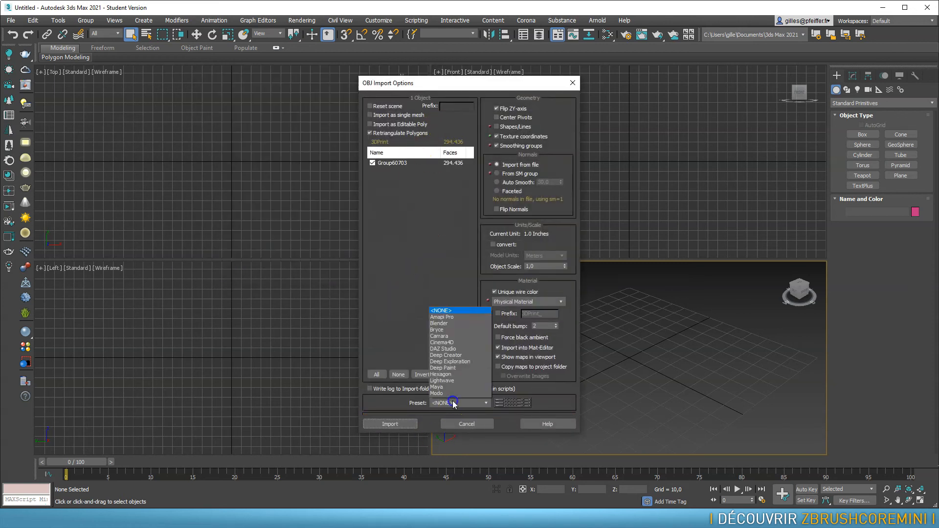
left_click(451, 394)
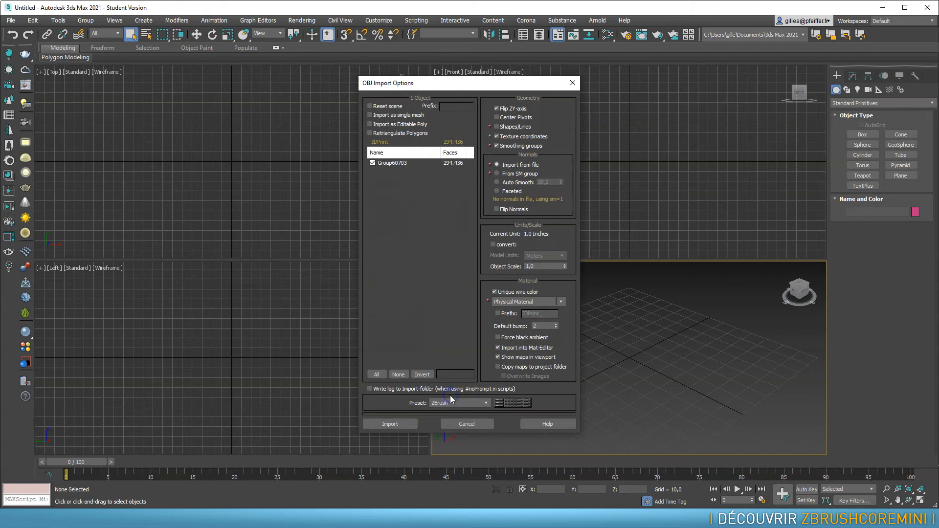
left_click(406, 423)
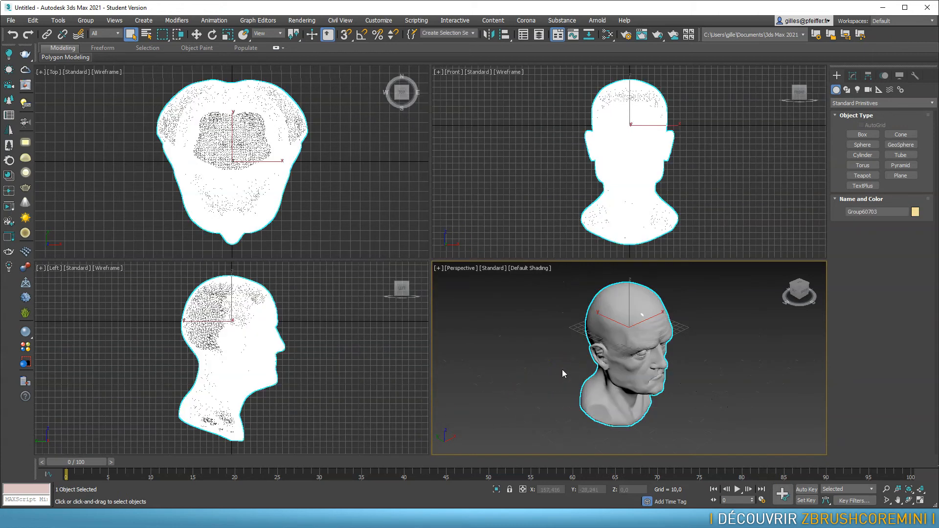
Step: Maximize the Perspective viewport on the bust and switch the scene's renderer from Arnold to Corona
middle_click_drag(567, 369, 549, 354, "alt")
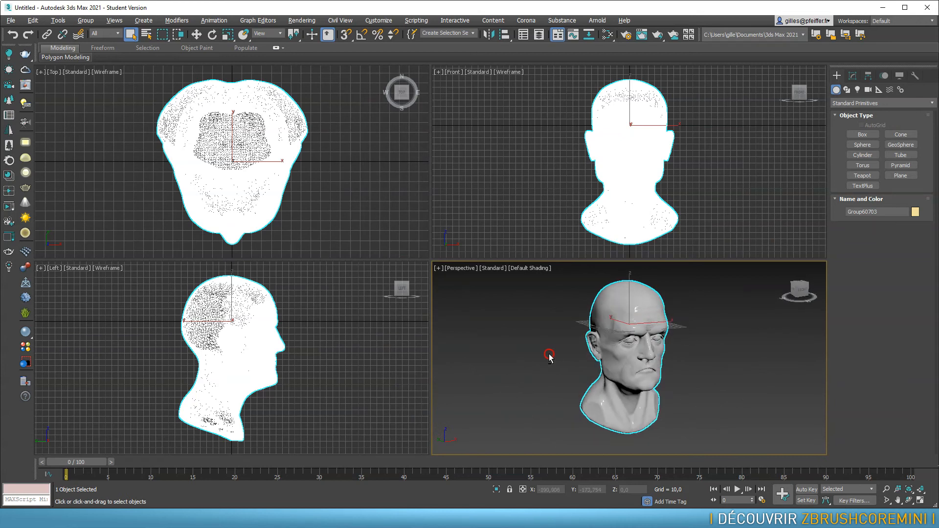
key("alt+w")
mouse_move(499, 329)
middle_mouse_down("alt")
mouse_move(457, 325)
mouse_move(501, 323)
middle_mouse_up("alt")
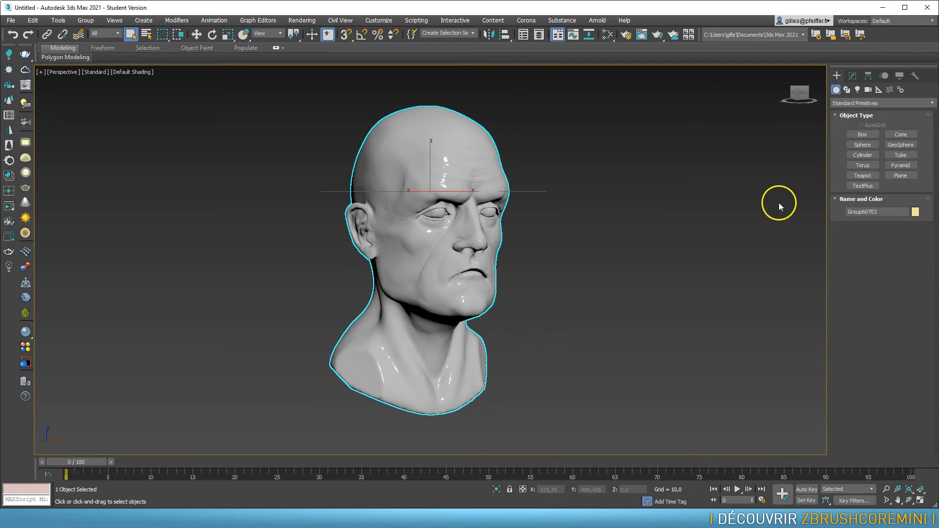
key("F10")
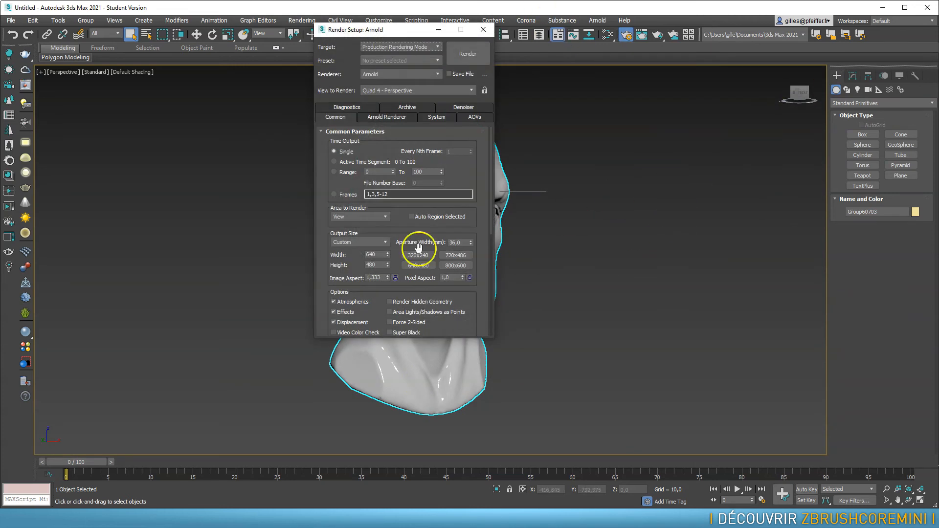
left_click(410, 75)
left_click(389, 121)
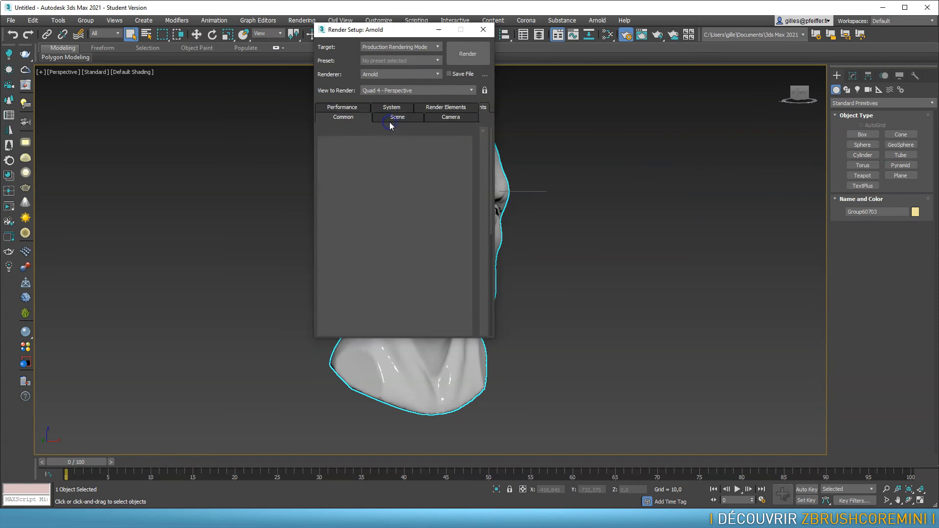
left_click(483, 29)
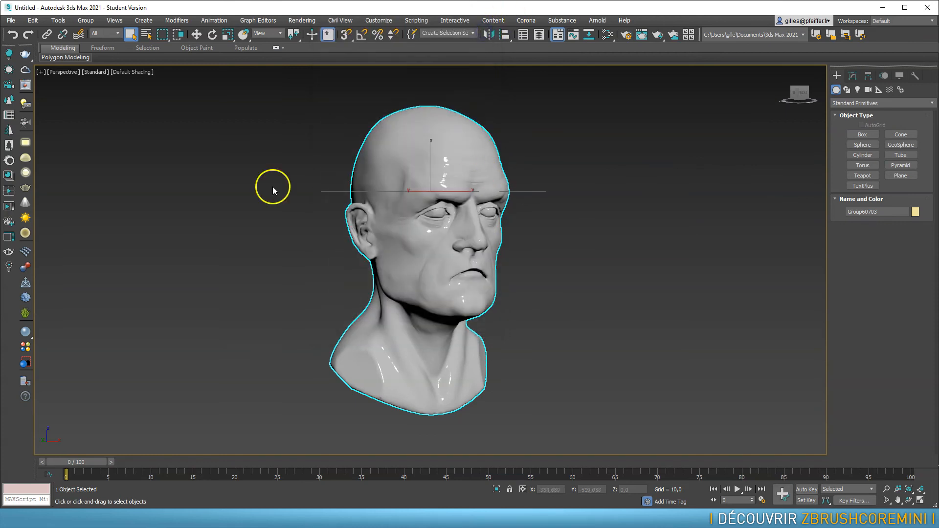
Step: Show the viewport in wireframe and create a spherical CoronaLight beside the bust's head
left_click(8, 53)
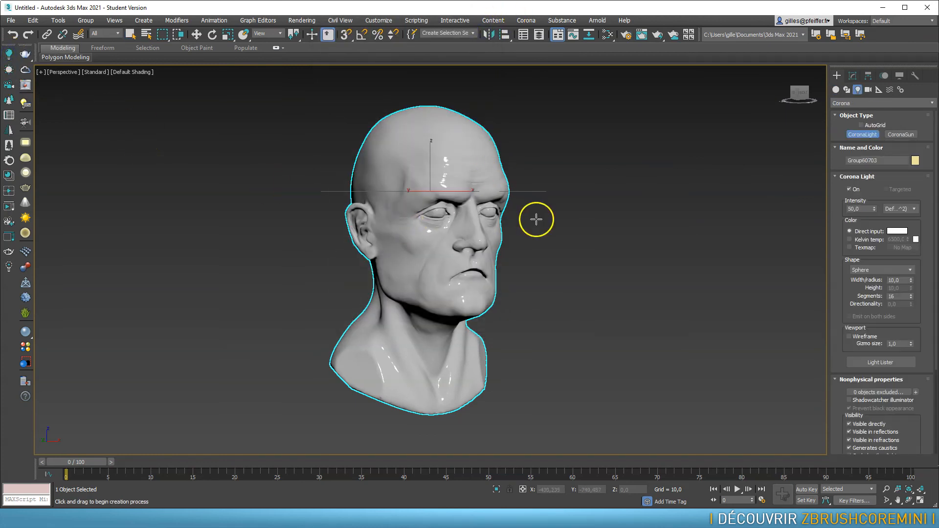
middle_click_drag(560, 206, 530, 245, "alt")
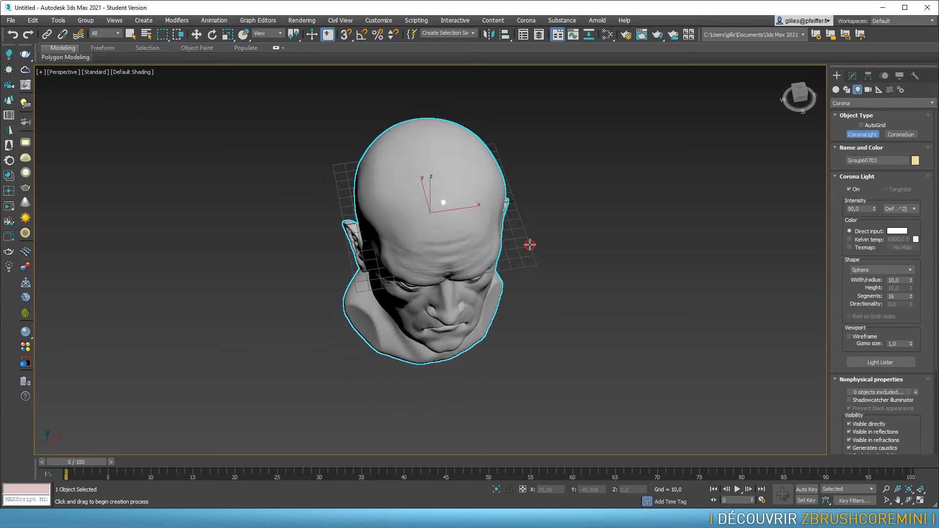
key("F3")
left_click_drag(526, 263, 569, 280)
right_click(636, 221)
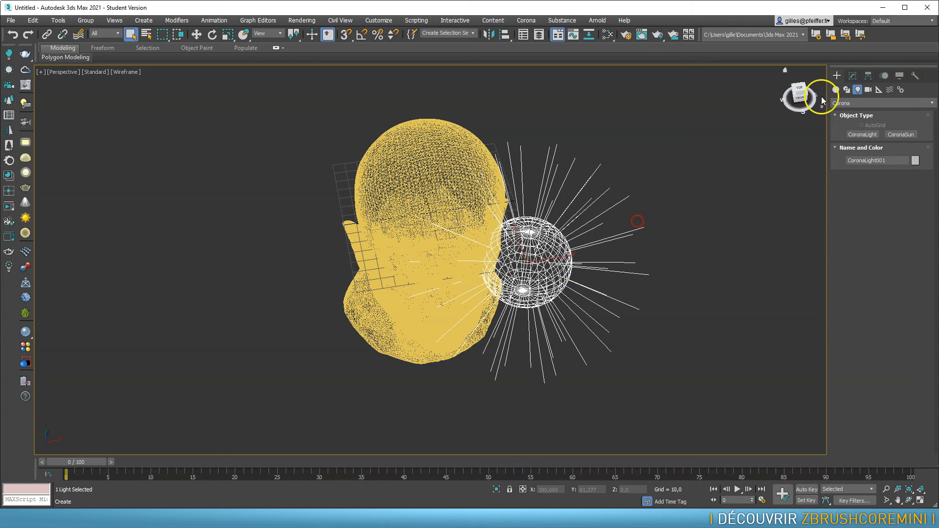
Step: Change the Corona light's shape to Rectangle and rotate it upright beside the head
left_click(852, 76)
left_click(879, 300)
left_click(864, 314)
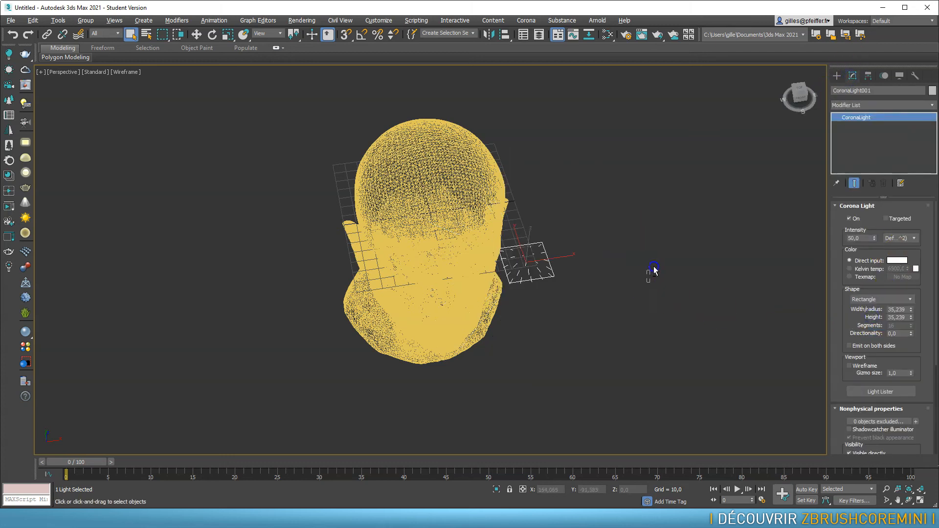
middle_click_drag(651, 269, 630, 243, "alt")
key("e")
left_click_drag(513, 244, 592, 209)
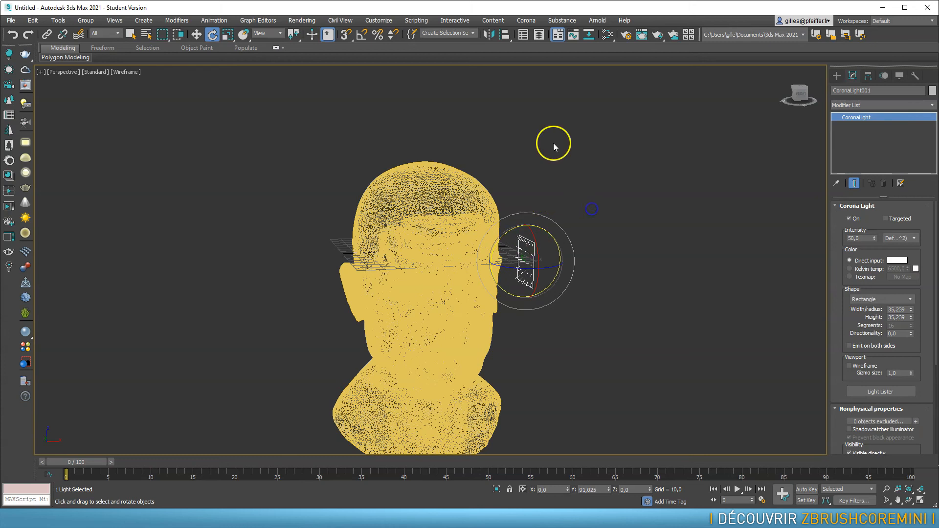
Step: Set the display units to metric Centimeters and the system unit scale to 1 unit = 1.0 Centimeters
left_click(379, 20)
left_click(398, 187)
left_click(409, 215)
left_click(480, 225)
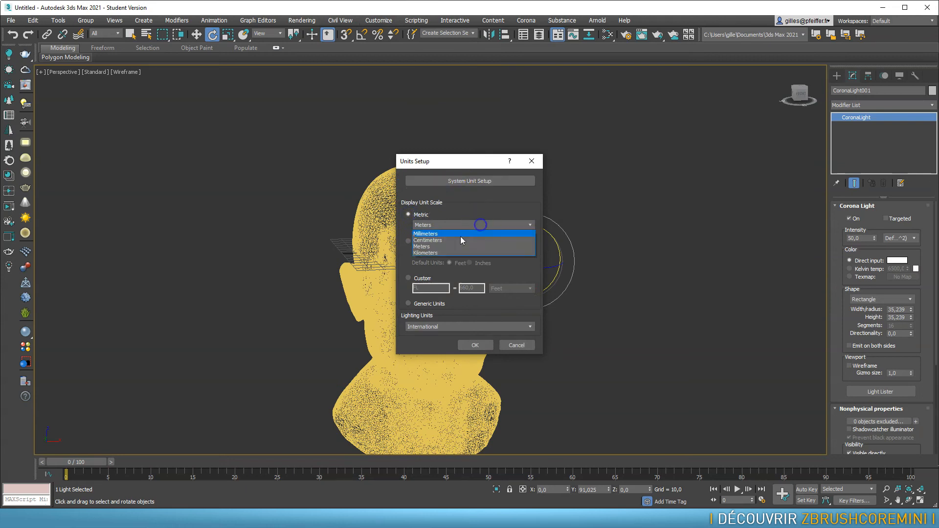
left_click(440, 241)
left_click(467, 181)
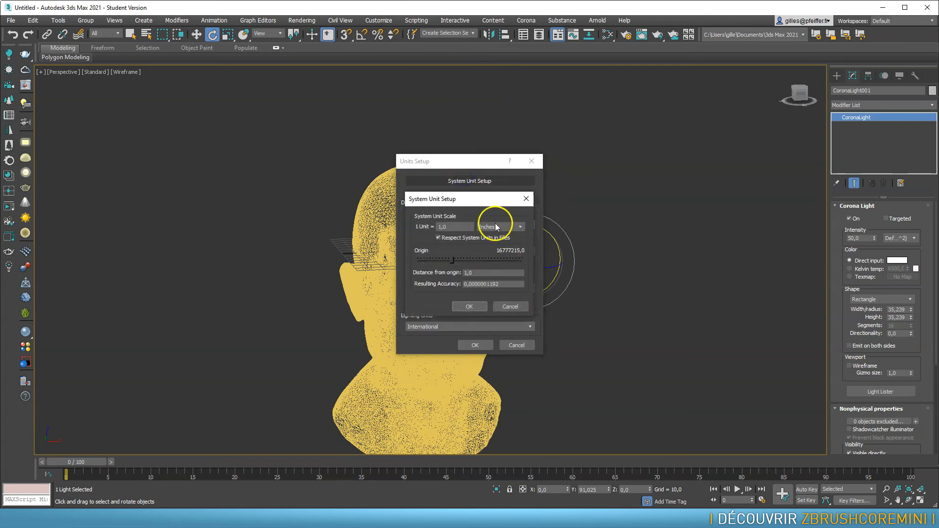
left_click(495, 226)
left_click(489, 256)
left_click(470, 308)
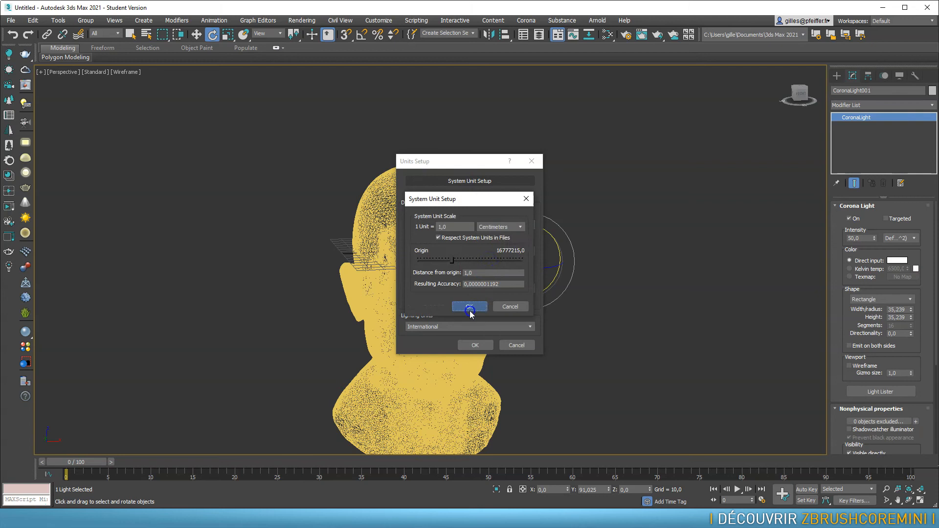
left_click(474, 343)
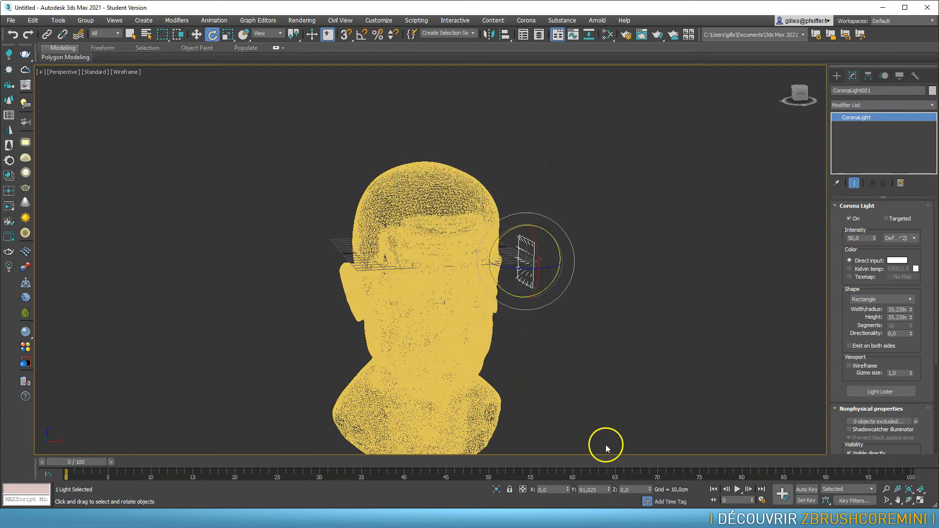
Step: Scale the bust down uniformly so it is small relative to the rectangular light
middle_click_drag(518, 310, 411, 289, "alt")
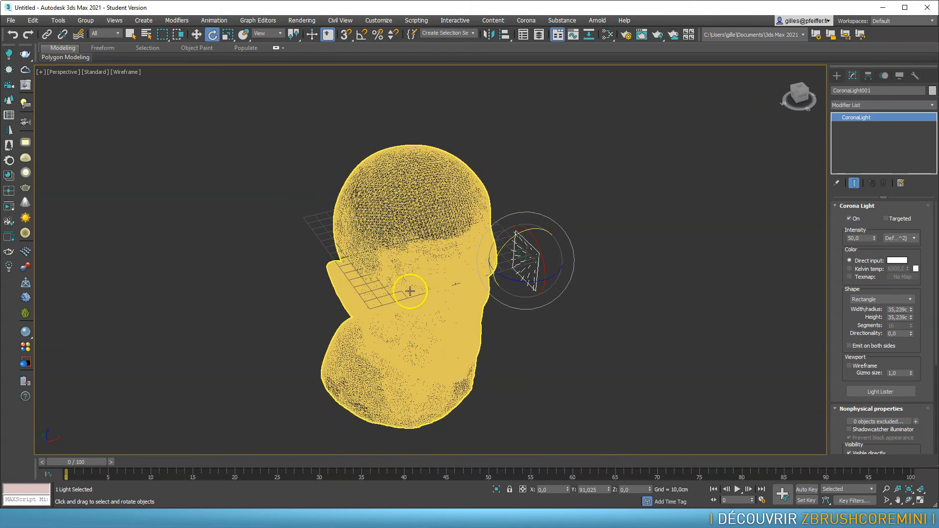
scroll(379, 289, "up", 5)
left_click(468, 137)
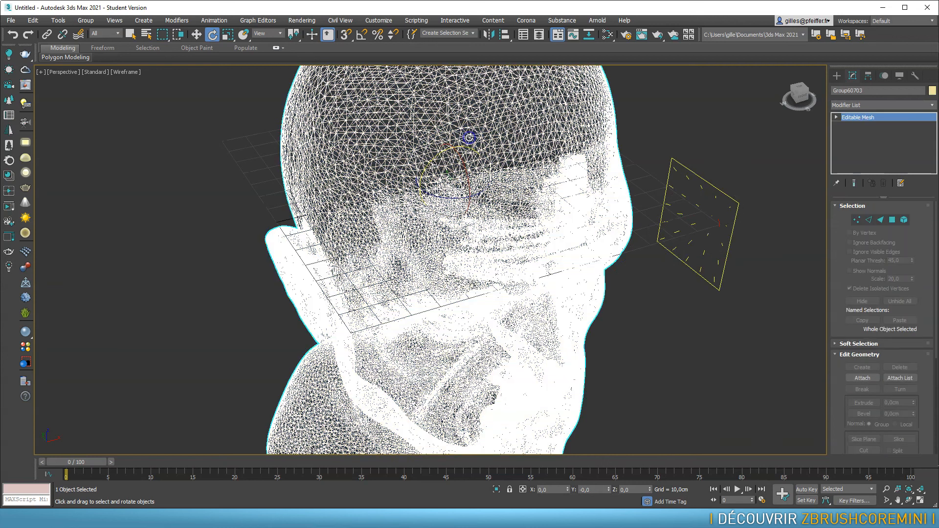
key("r")
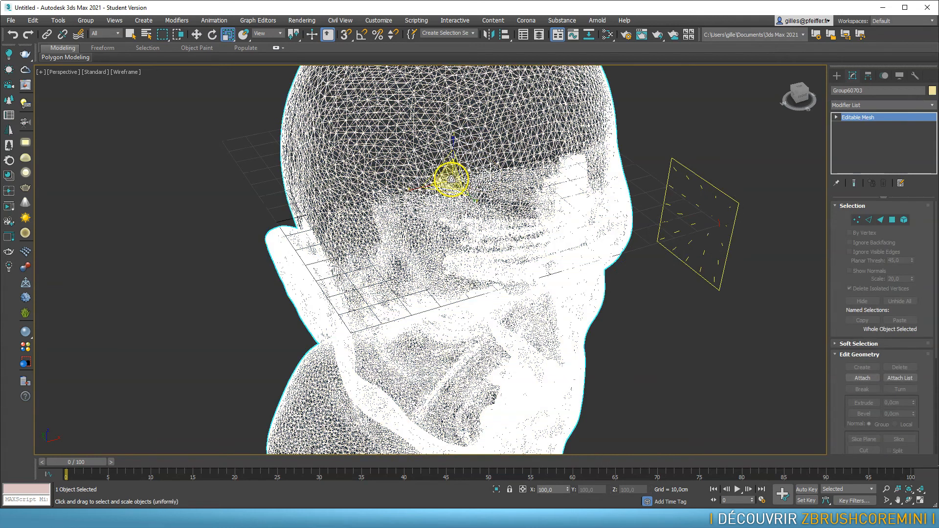
scroll(384, 207, "down", 3)
left_click_drag(385, 207, 134, 264)
left_click_drag(440, 191, 344, 206)
key("ctrl+z")
left_click_drag(451, 177, 184, 245)
Step: Move the rectangular Corona light closer to the bust, to about X 35.26 cm, Y -11.40 cm
middle_click_drag(516, 222, 548, 215, "alt")
left_click(691, 190)
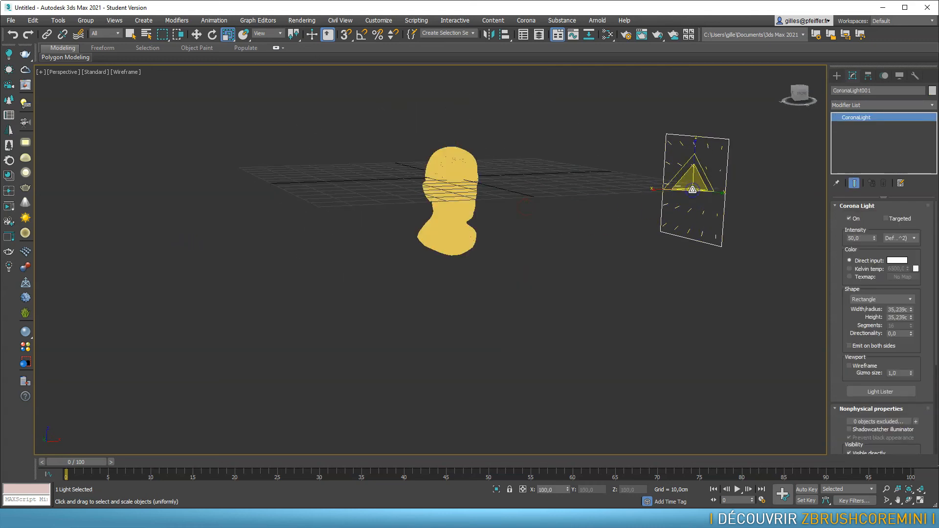
key("w")
middle_click_drag(692, 189, 705, 177, "alt")
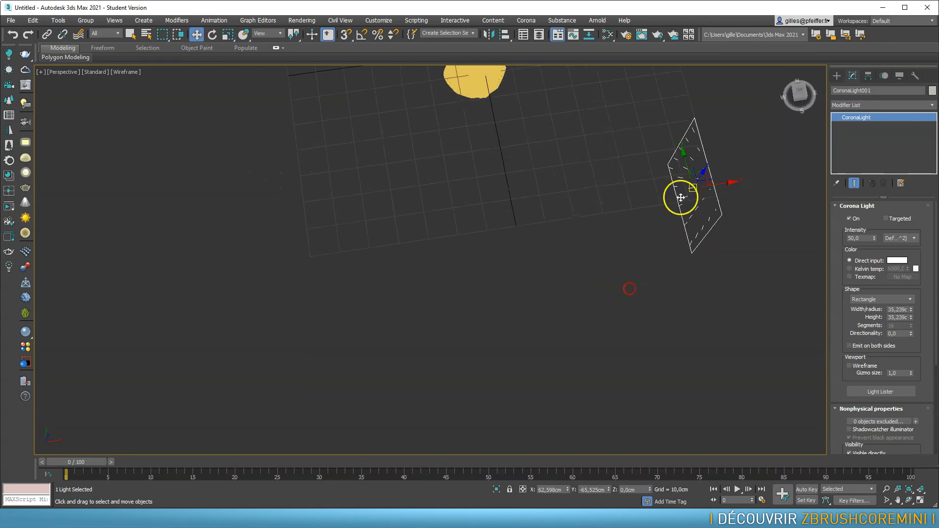
left_click_drag(705, 177, 595, 94)
middle_click_drag(595, 94, 620, 167, "alt")
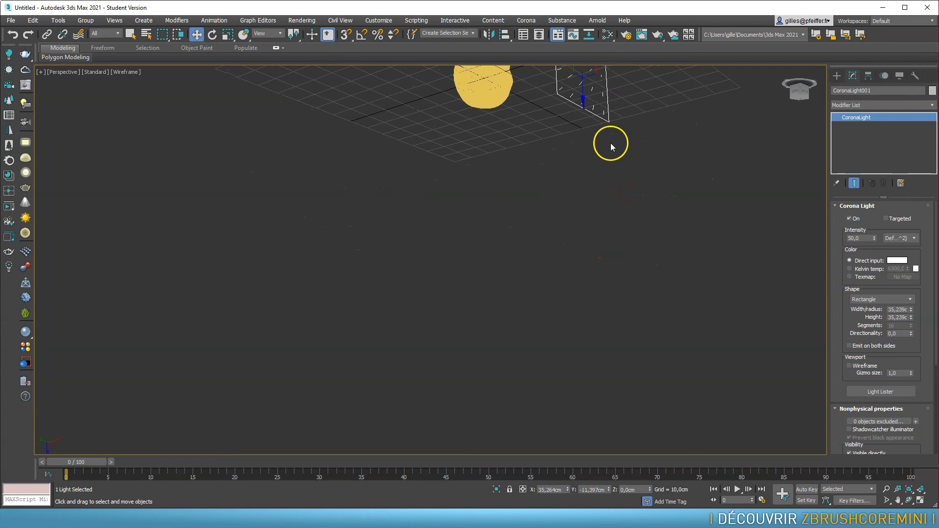
Step: Rotate the light toward the bust and move it forward to about X 24.65 cm, Y -39.56 cm
key("f")
key("p")
middle_click_drag(522, 126, 484, 368, "alt")
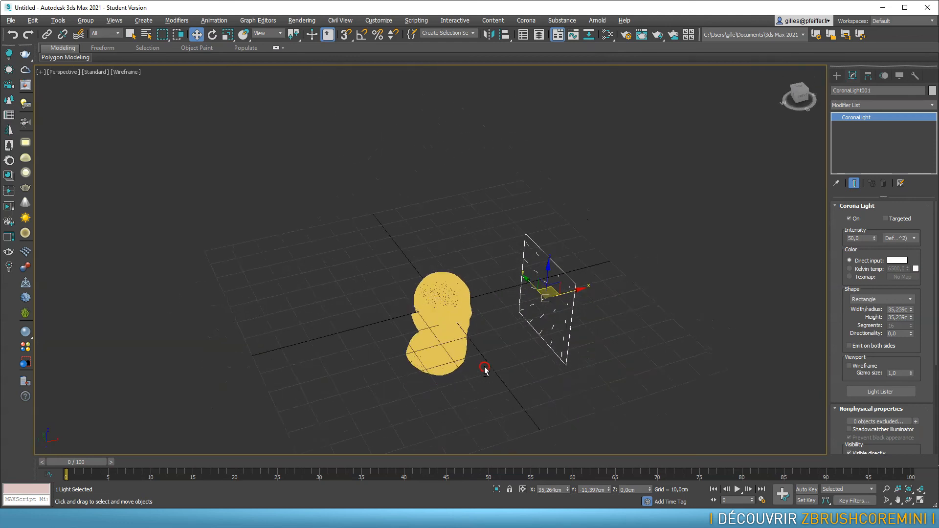
key("e")
left_click_drag(541, 319, 512, 317)
key("w")
left_click_drag(553, 289, 566, 350)
Step: Frame the whole bust in the Perspective view and start a Corona interactive render
middle_click_drag(567, 350, 551, 327, "alt")
scroll(526, 280, "up", 4)
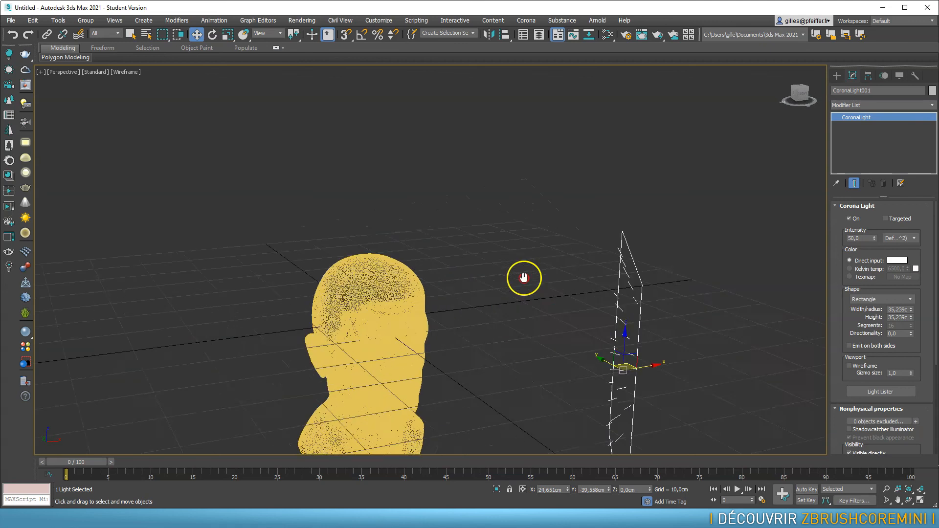
middle_click_drag(524, 277, 621, 118)
scroll(550, 197, "up", 2)
middle_click_drag(551, 196, 587, 176)
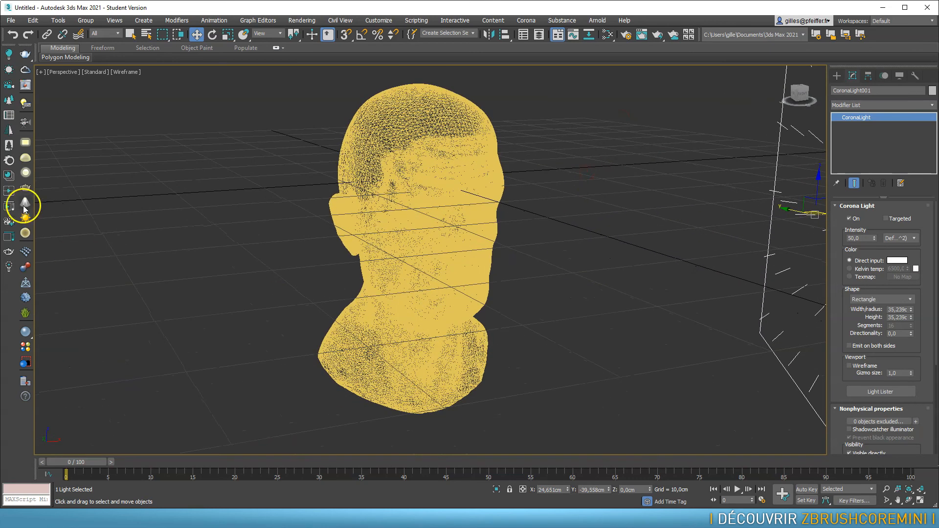
left_click(9, 207)
left_click(433, 270)
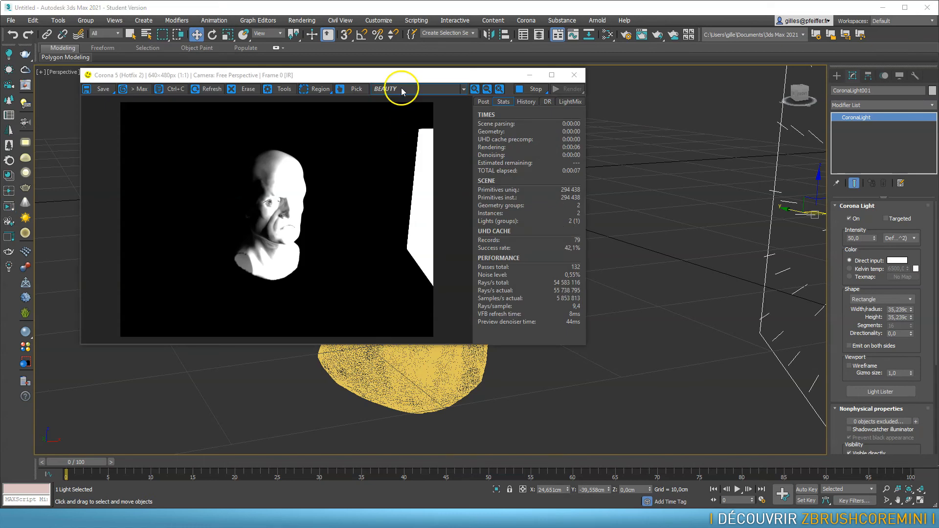
Step: Enlarge the Corona render window to 1013 x 760 px and reframe the bust closer in the render
left_click_drag(398, 76, 364, 43)
left_click_drag(557, 313, 660, 423)
scroll(682, 280, "up", 2)
middle_click_drag(682, 279, 733, 292)
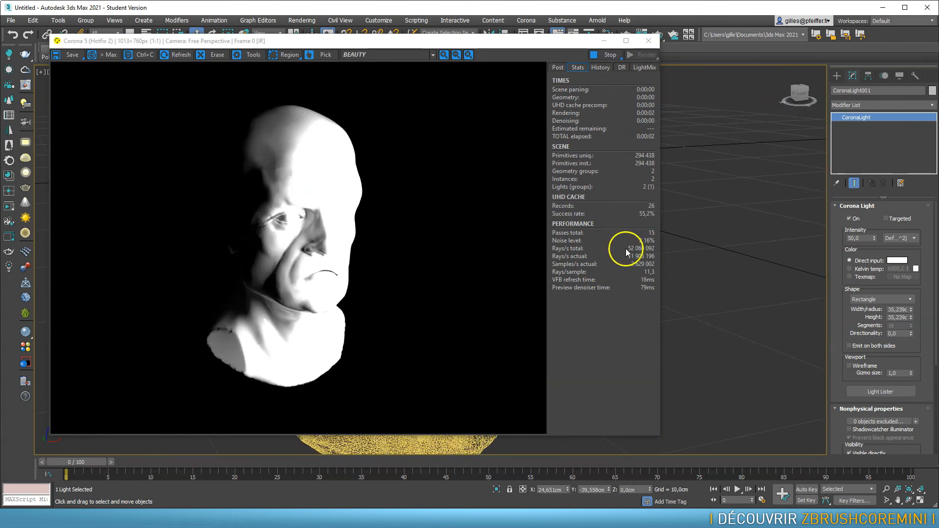
Step: Bring the bust's face into close-up and set the Corona light's intensity to 10
scroll(671, 253, "up", 3)
middle_click_drag(671, 253, 754, 253)
double_click(845, 238)
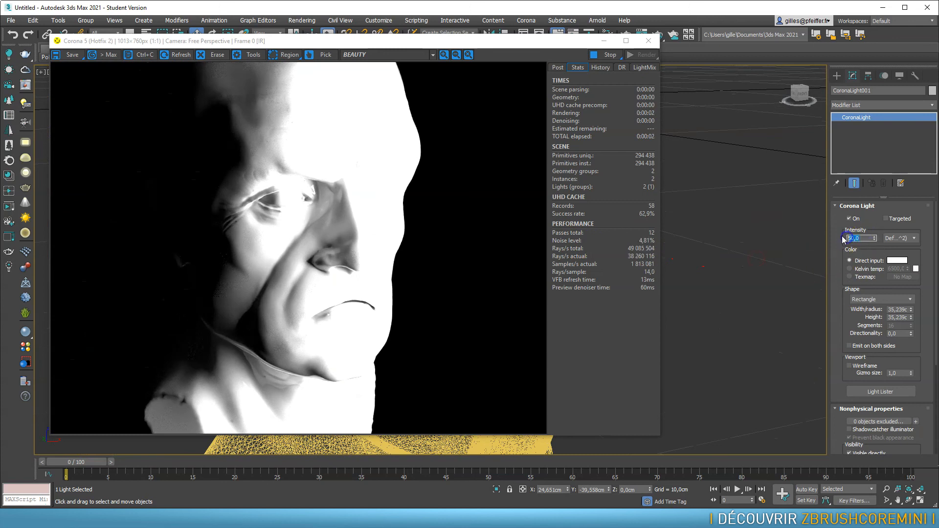
key("Return")
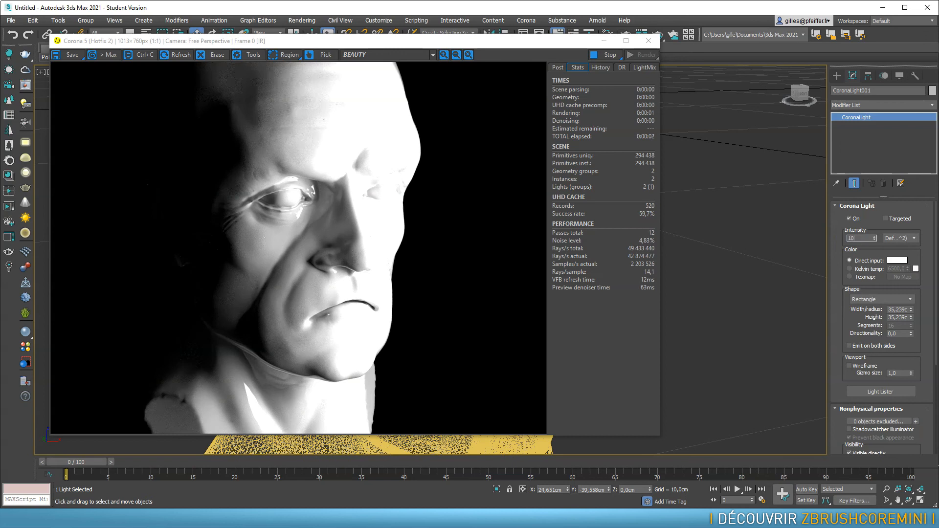
Step: Apply an intensity of 10 to the Corona light and stop the interactive render with the whole bust in frame
type("10")
key("Return")
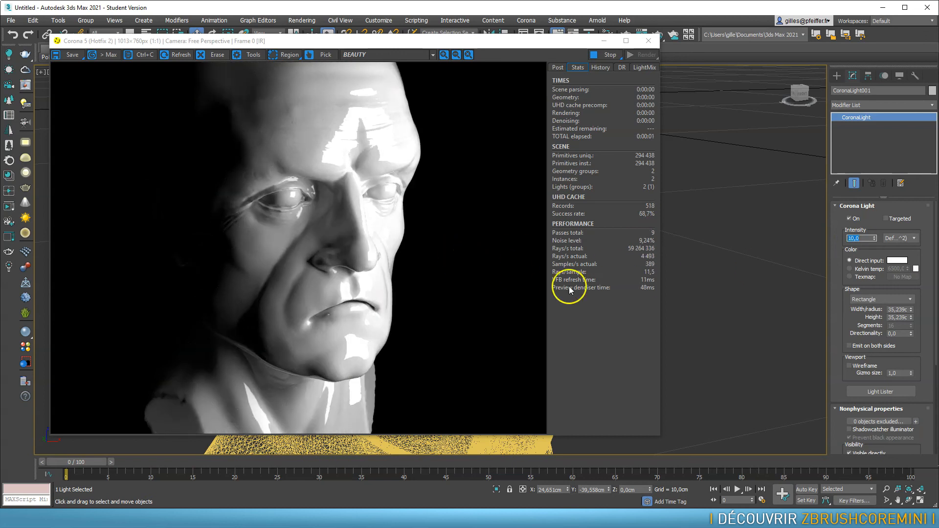
scroll(691, 246, "down", 4)
middle_click_drag(694, 252, 577, 187, "alt")
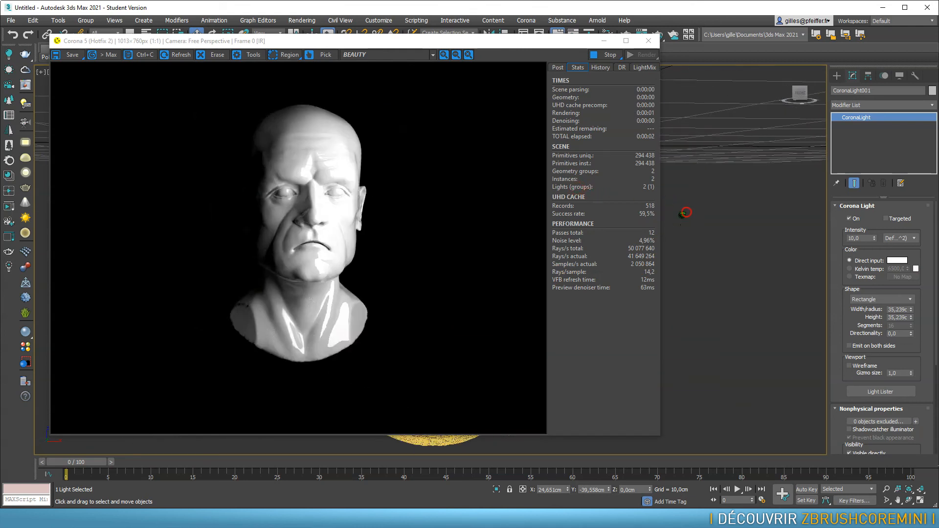
scroll(685, 213, "up", 3)
middle_click_drag(685, 211, 716, 225)
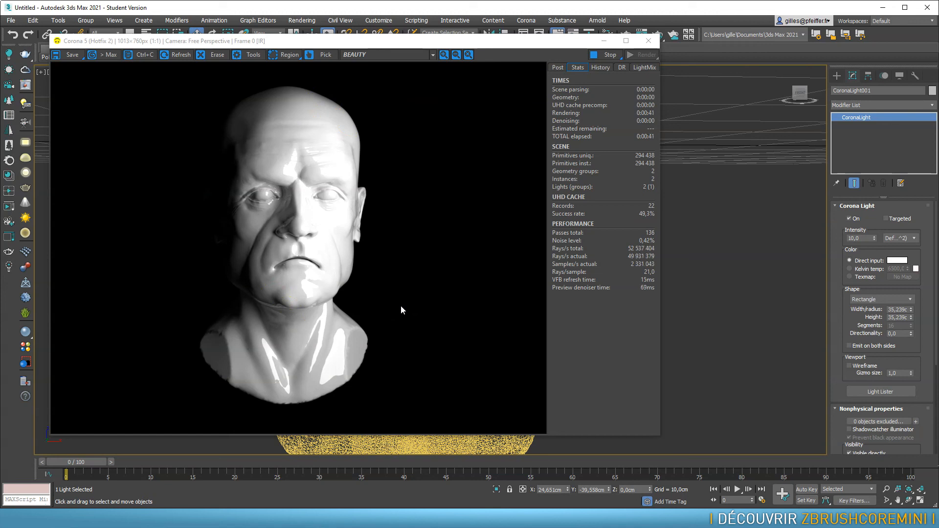
left_click(606, 55)
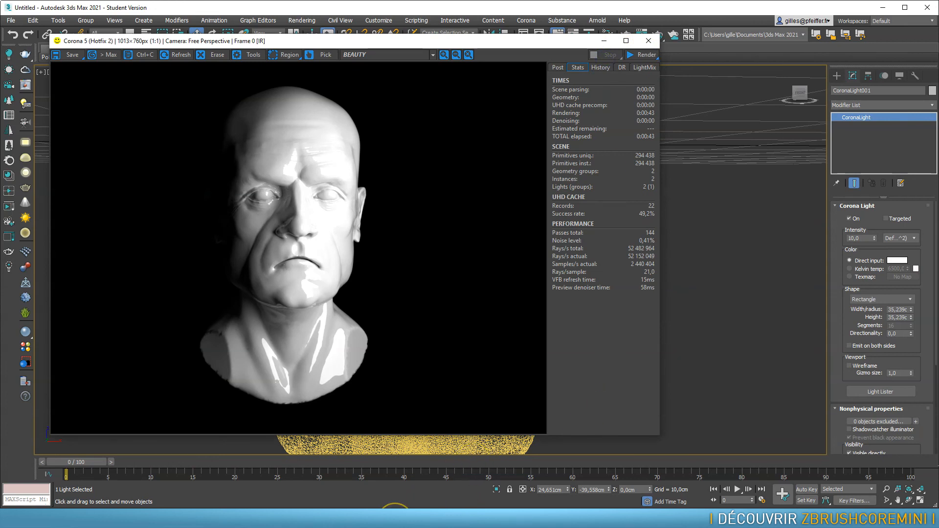
Step: Switch to ZBrush 2020 and close its home page and LightBox to clear the canvas
left_click(395, 519)
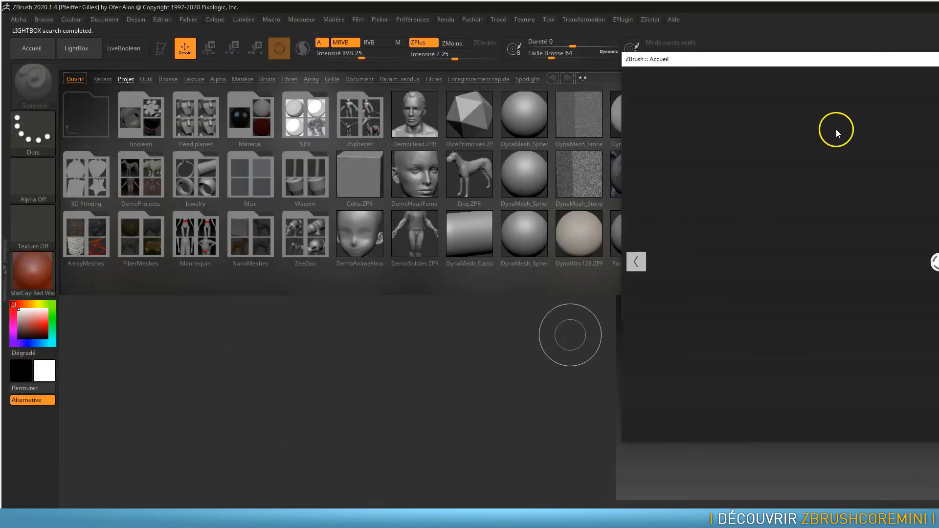
left_click(570, 335)
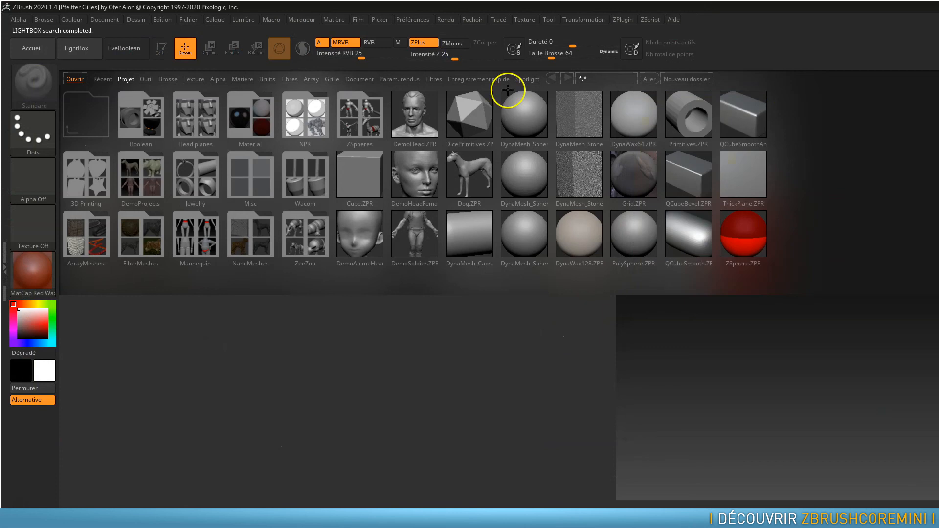
left_click(83, 55)
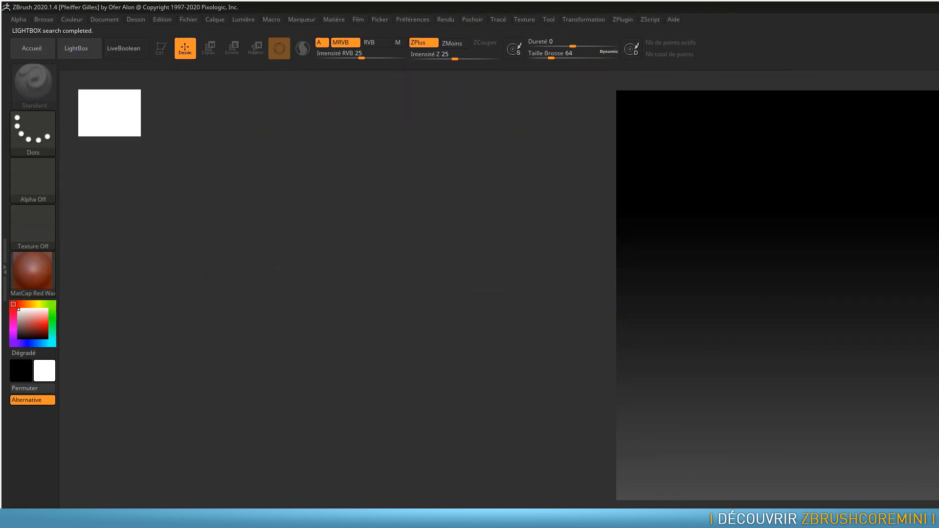
Step: Restore the ZBrush window from full screen and resize it so the canvas and Tool palette both fit on screen
key("super+Down")
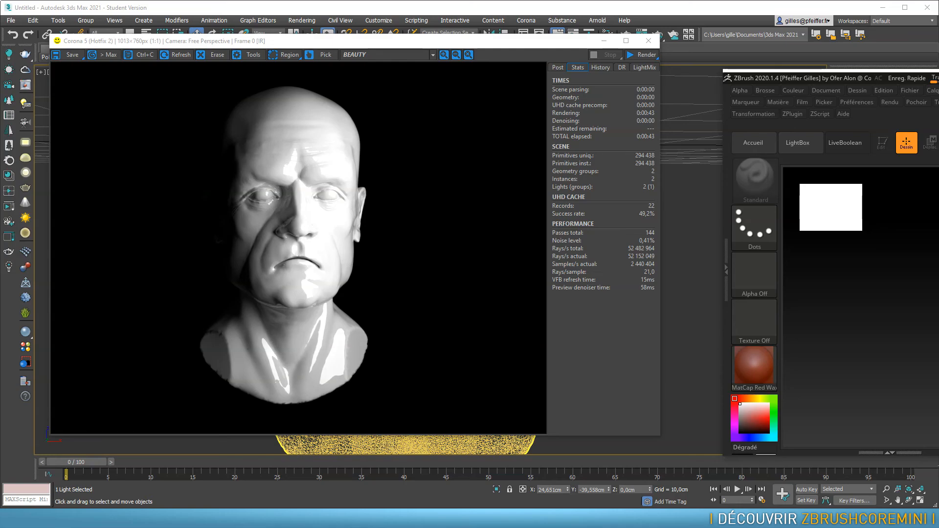
left_click_drag(844, 80, 126, 11)
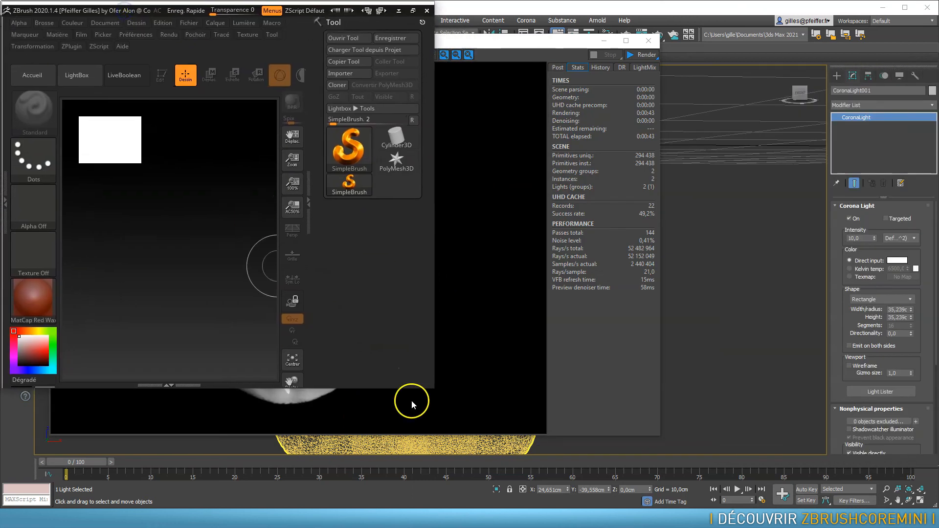
left_click_drag(432, 390, 936, 506)
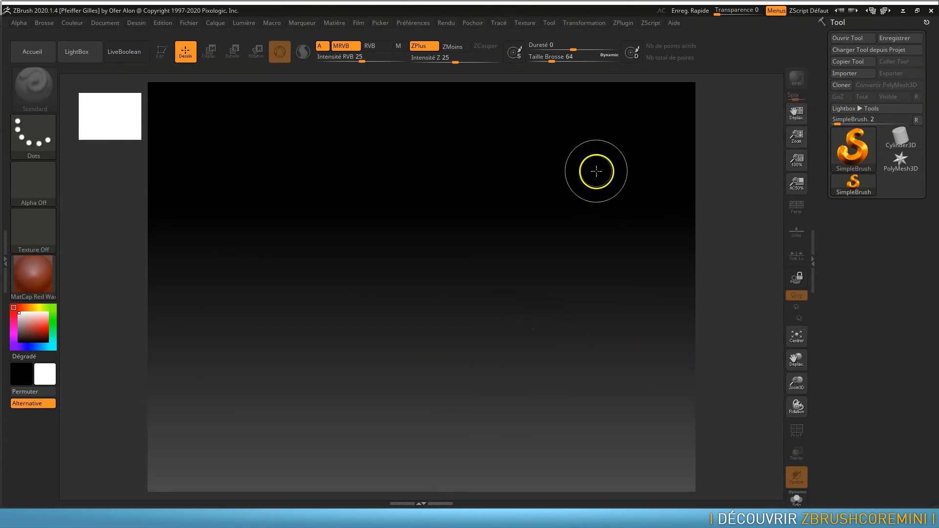
Step: Import the exported 3DPrint bust into ZBrush as a tool
left_click(856, 75)
left_click(855, 75)
left_click_drag(532, 118, 488, 115)
left_click_drag(271, 296, 269, 192)
left_click(228, 295)
double_click(308, 181)
Step: Draw the imported bust on the canvas, enter Edit mode and frame the face from the front
left_click_drag(404, 263, 407, 445)
key("t")
left_click_drag(527, 316, 564, 355)
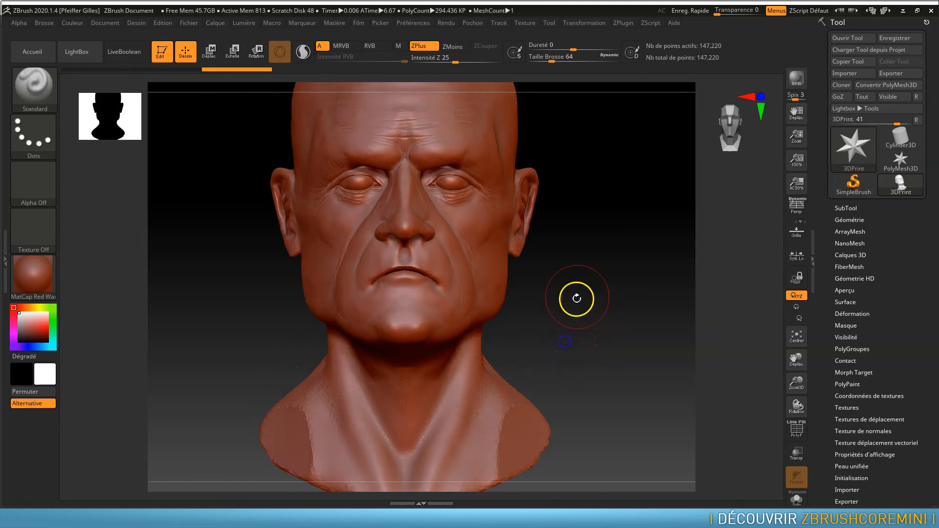
mouse_move(576, 297)
left_mouse_down("alt")
mouse_move(581, 319)
mouse_move(611, 314)
mouse_move(576, 311)
left_mouse_up("alt")
key("shift+f")
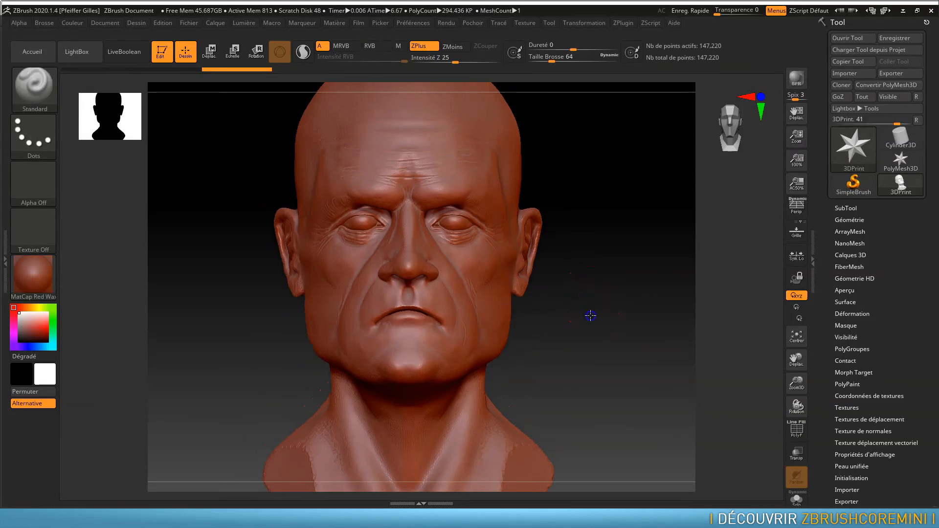
left_click_drag(592, 203, 596, 214, "alt")
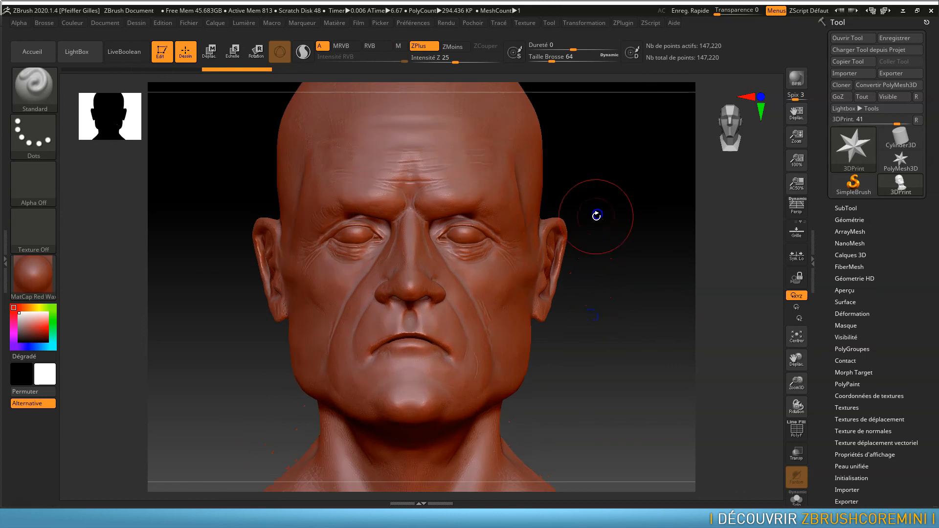
Step: Look over the available 3D sculpting brushes and view the bust from a three-quarter angle
left_click(34, 93)
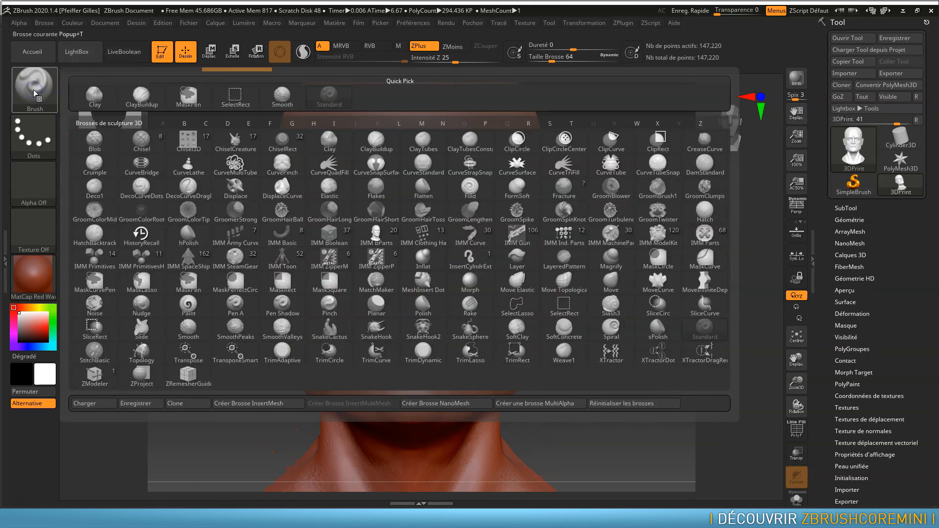
left_click(49, 83)
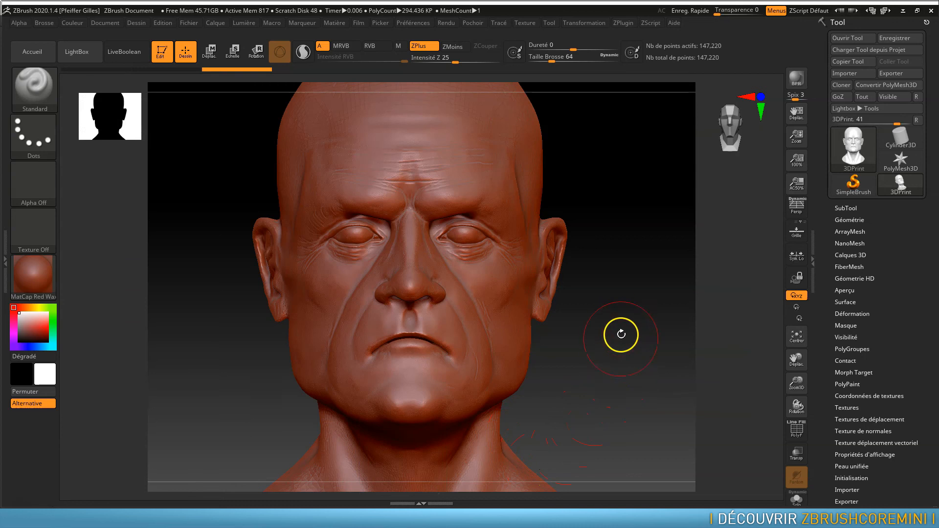
mouse_move(621, 334)
left_mouse_down()
mouse_move(623, 342)
mouse_move(614, 266)
mouse_move(601, 337)
mouse_move(595, 319)
left_mouse_up()
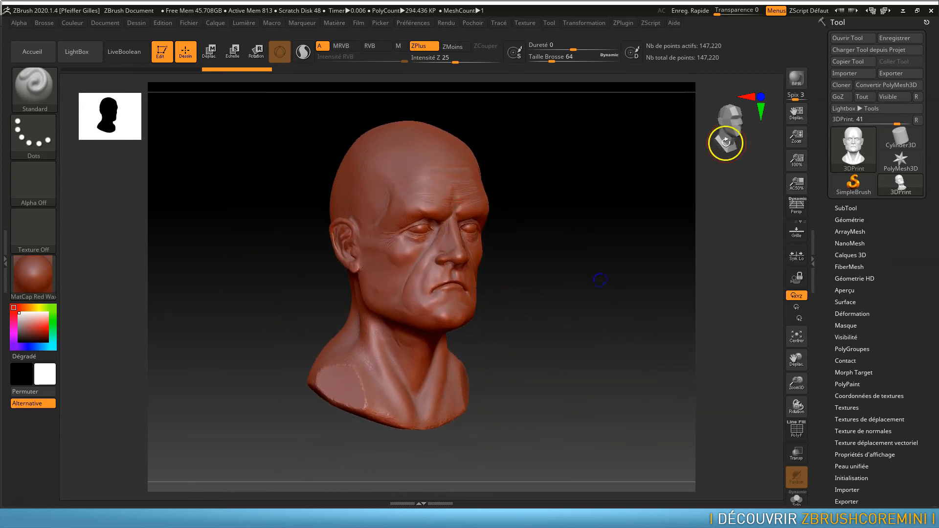
Step: Enable perspective display and examine the bust from the front and at a three-quarter angle
left_click(796, 205)
mouse_move(608, 227)
left_mouse_down()
mouse_move(595, 226)
mouse_move(599, 255)
left_mouse_up()
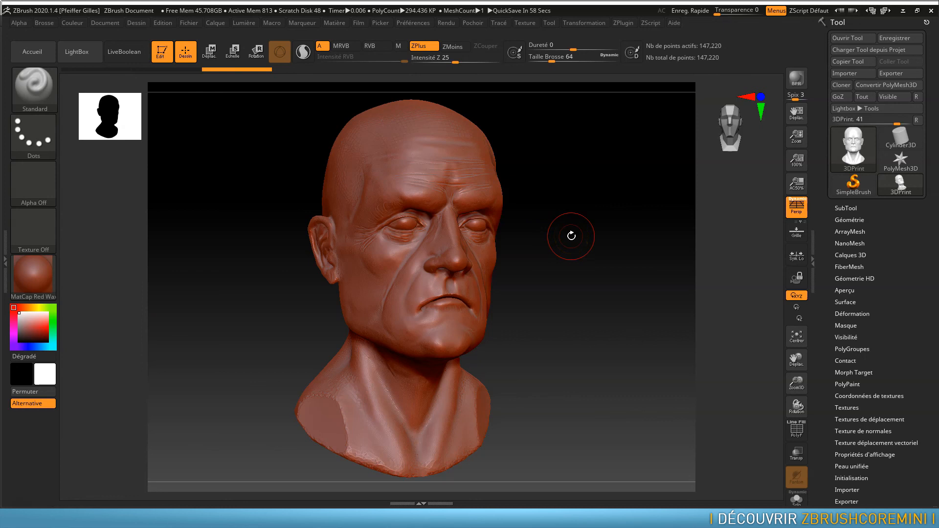
mouse_move(577, 250)
left_mouse_down()
mouse_move(550, 256)
mouse_move(567, 264)
left_mouse_up()
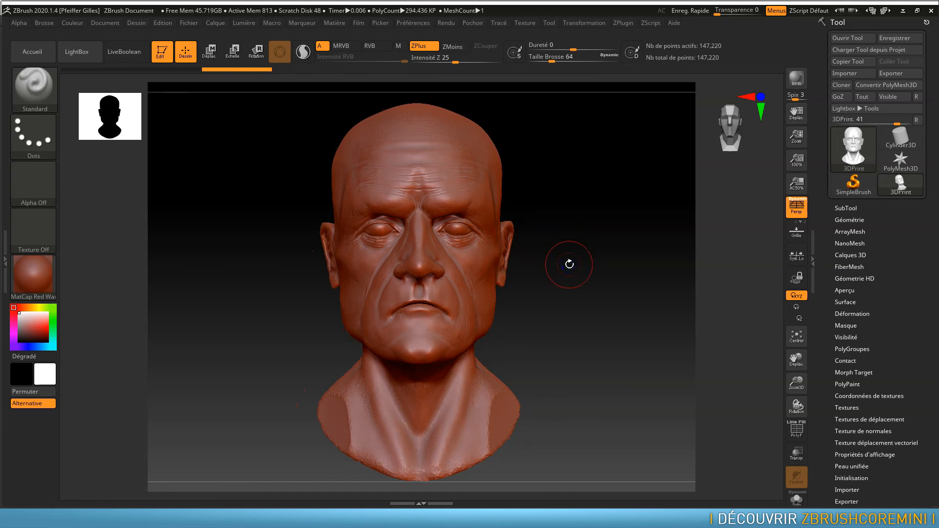
left_click_drag(570, 261, 614, 264, "alt")
left_click(616, 223)
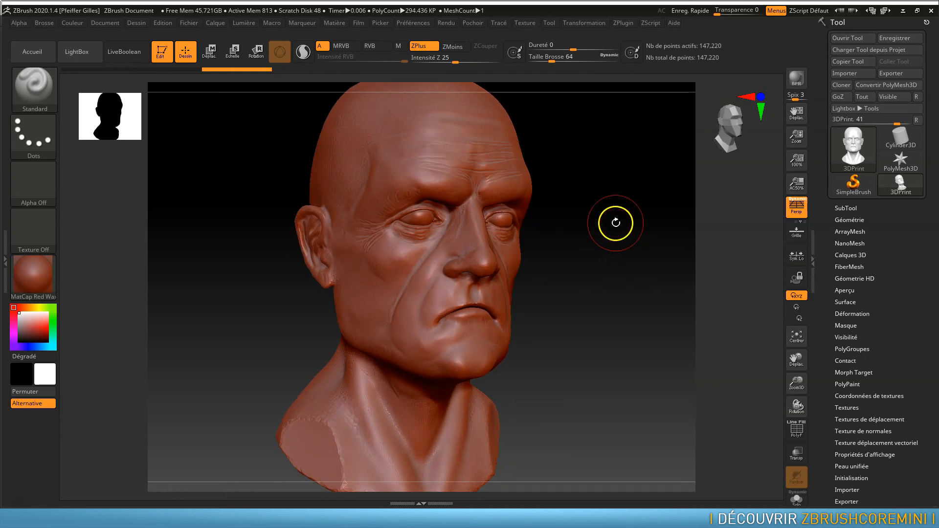